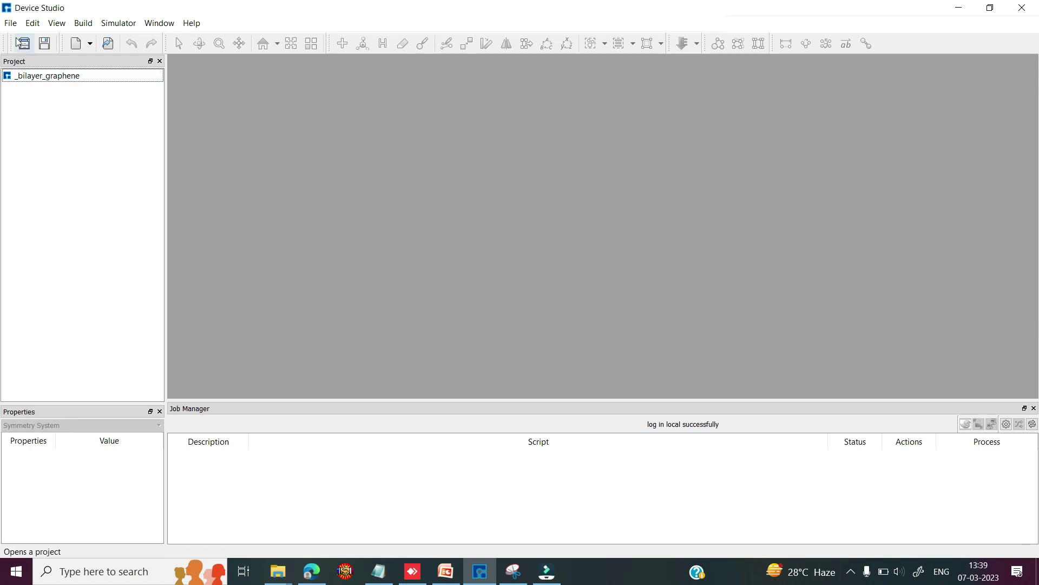
Step: Import graphene.hzw from the local material\2Dmaterials\X-enes library into the project
click(11, 24)
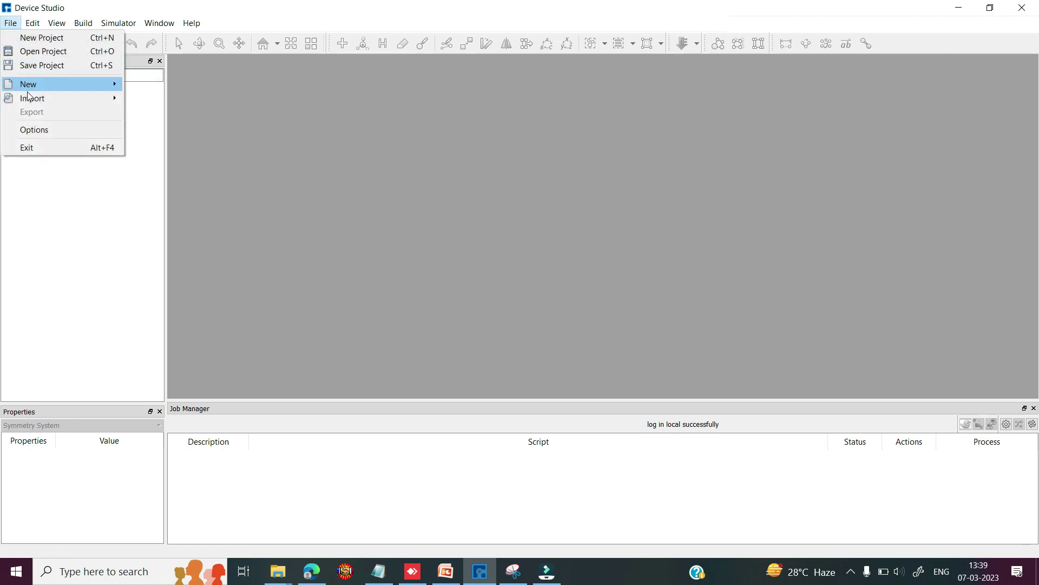
mouse_move(30, 100)
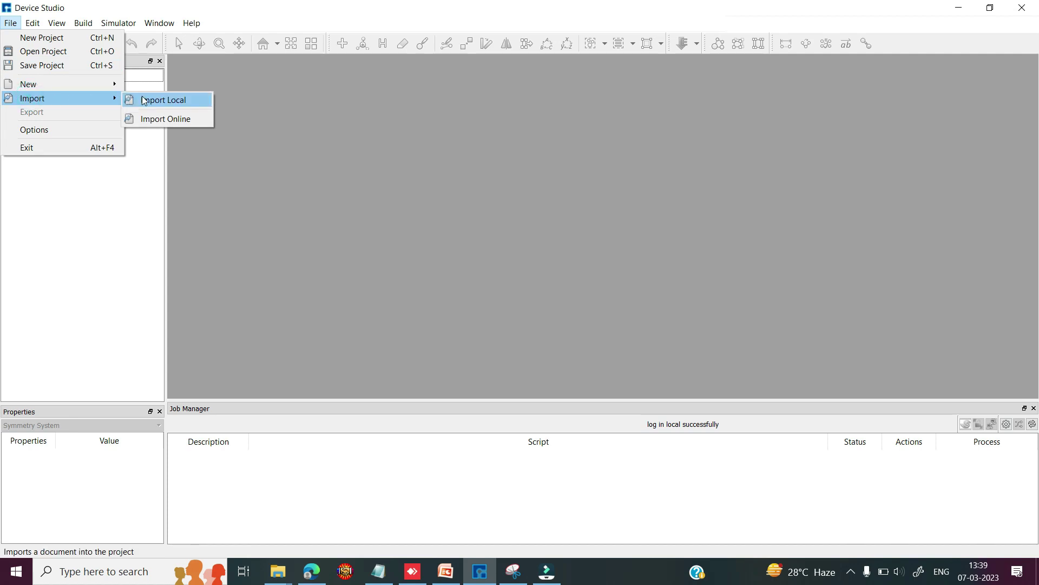
click(146, 101)
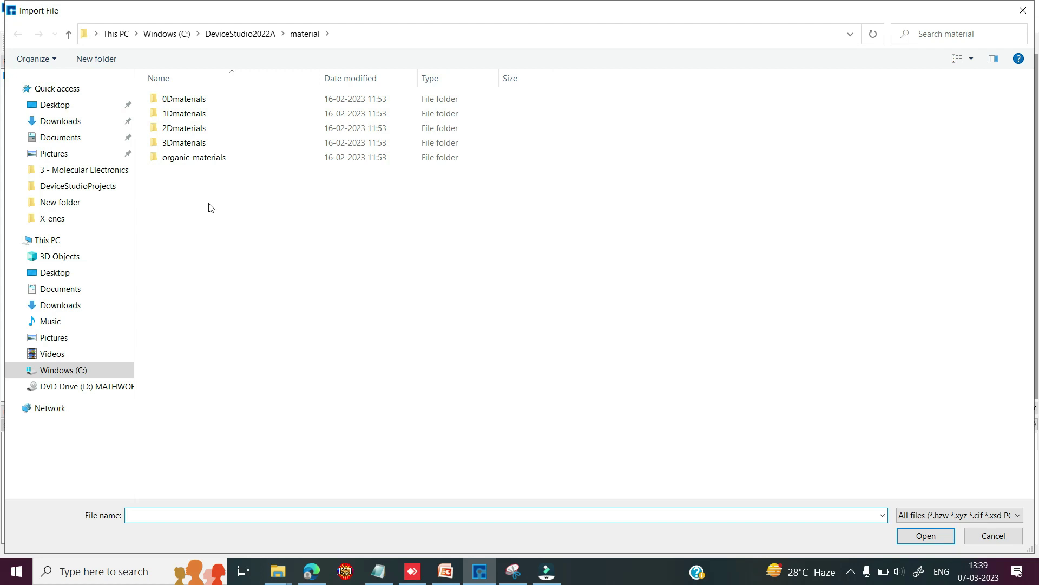
double_click(194, 130)
double_click(204, 115)
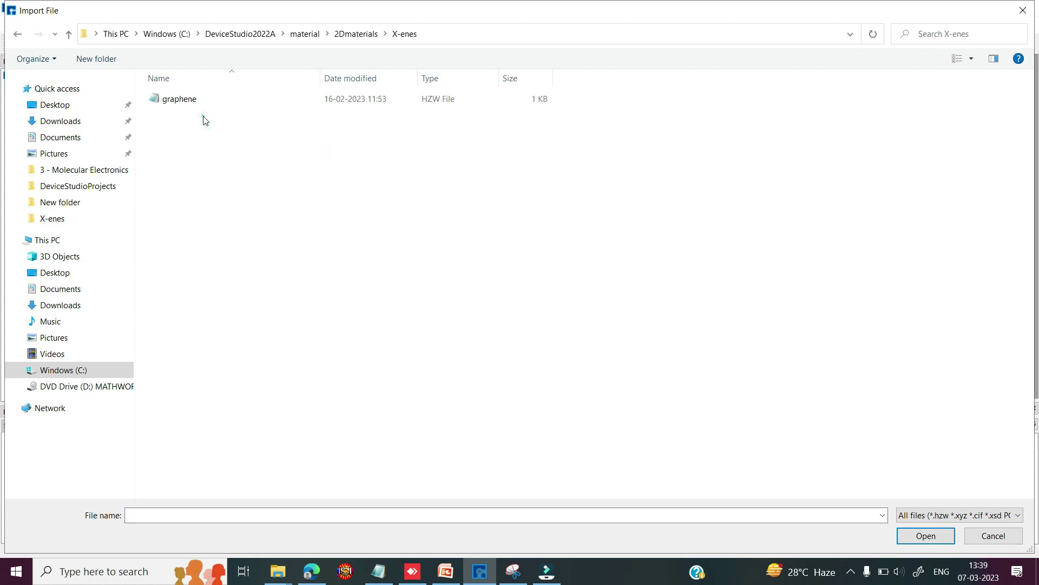
click(200, 98)
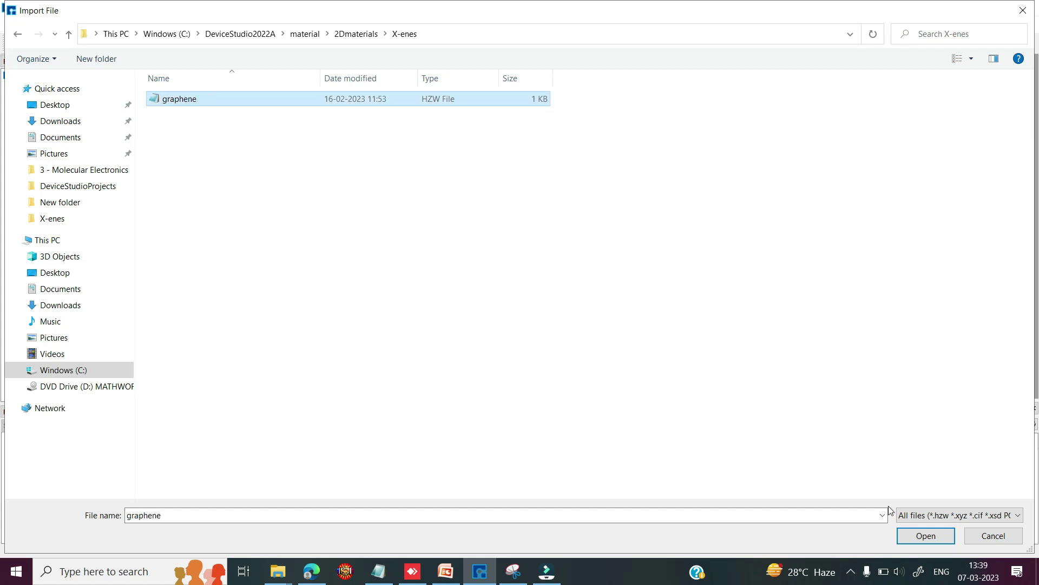
click(916, 531)
right_drag(435, 146, 543, 147)
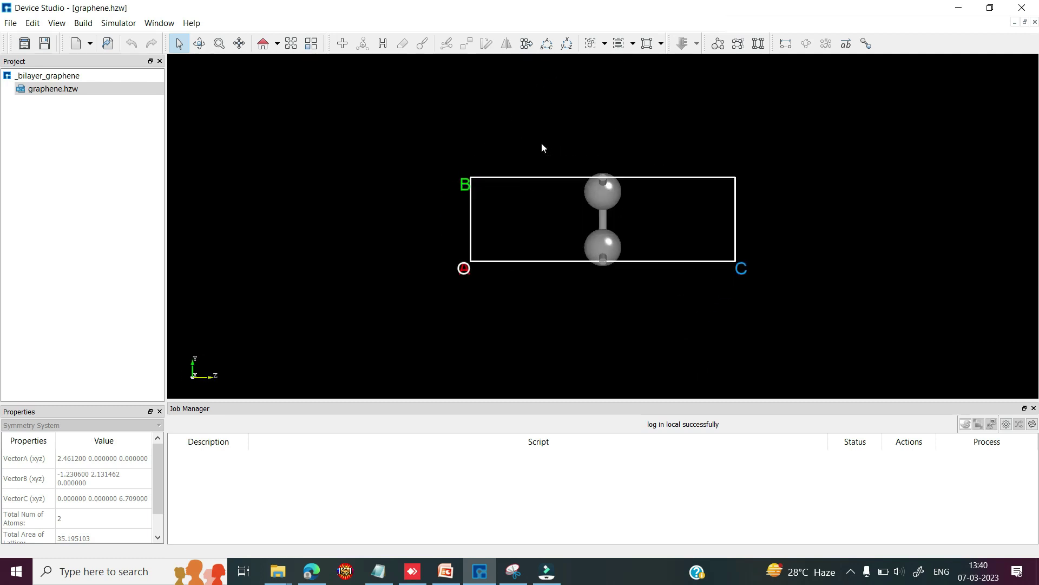
Step: Mirror both carbon atoms across the xy plane as a copy 1 Å away, then centre the view
drag(593, 195, 661, 276)
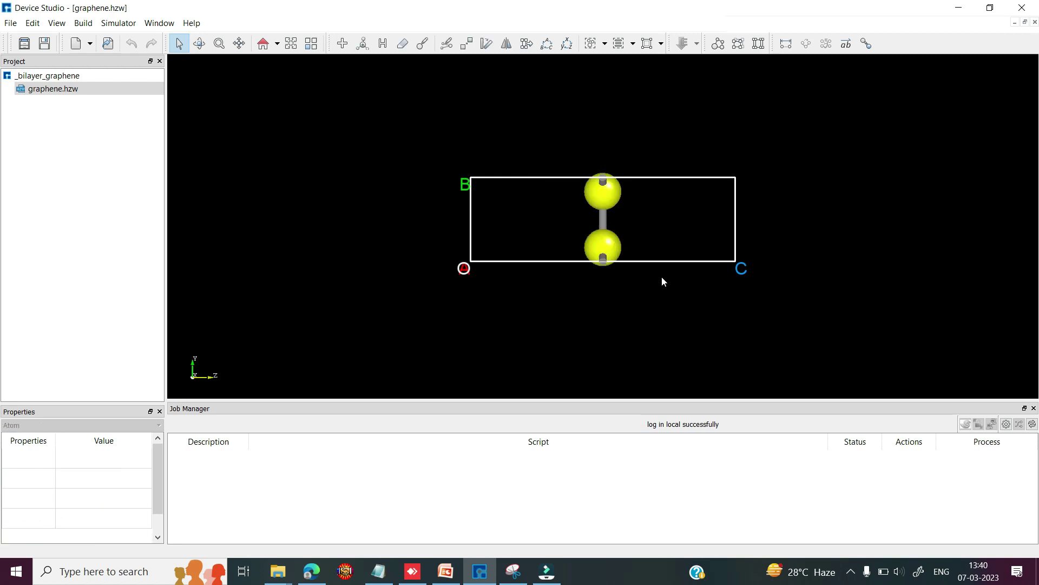
click(507, 46)
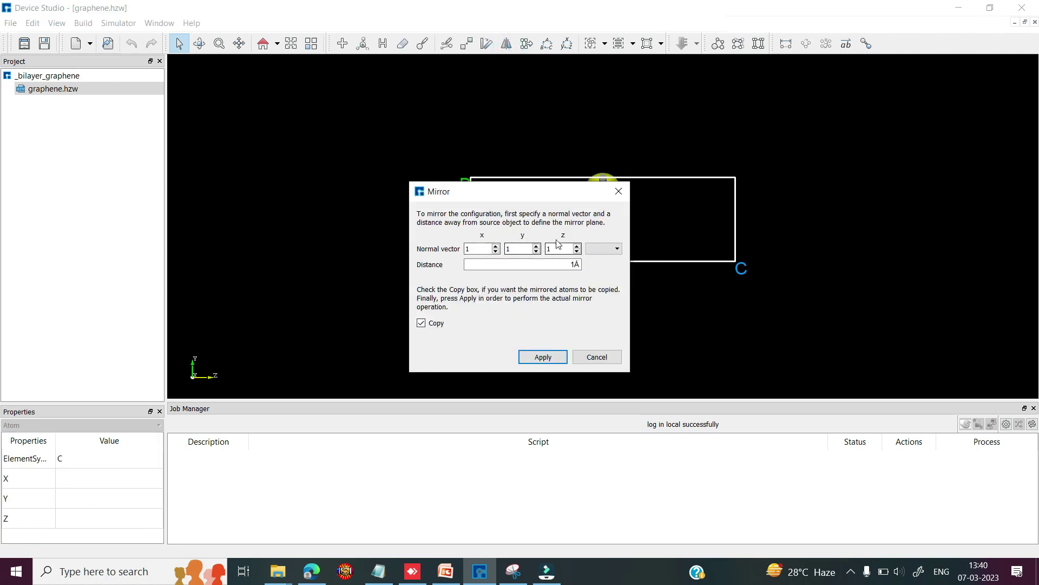
click(595, 250)
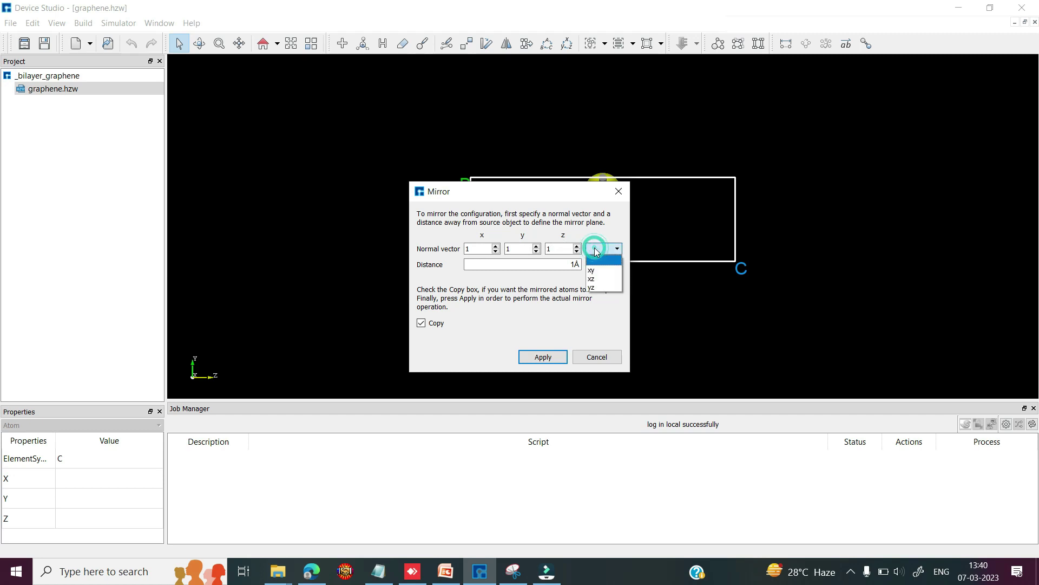
click(594, 270)
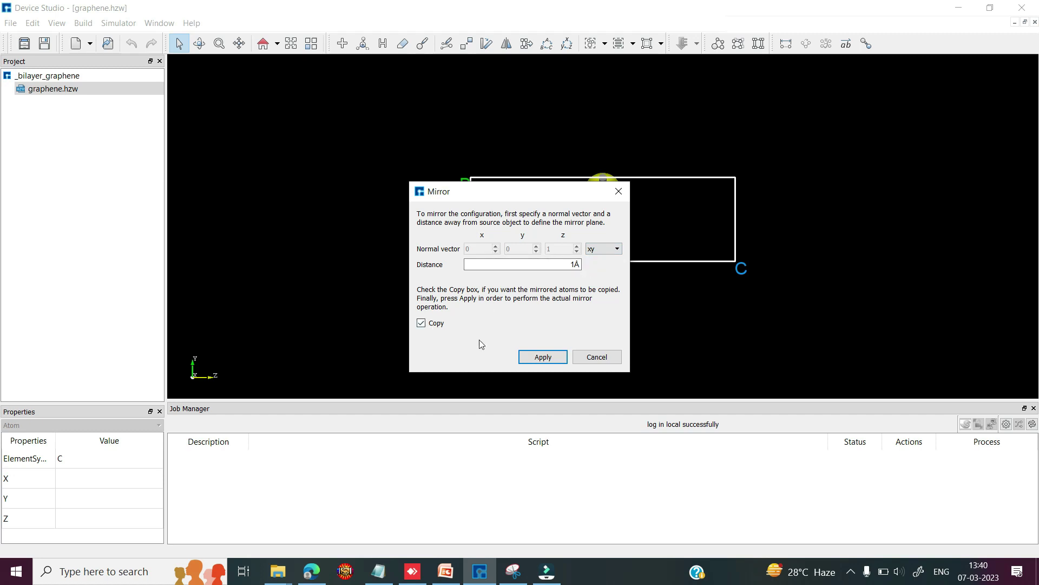
click(543, 356)
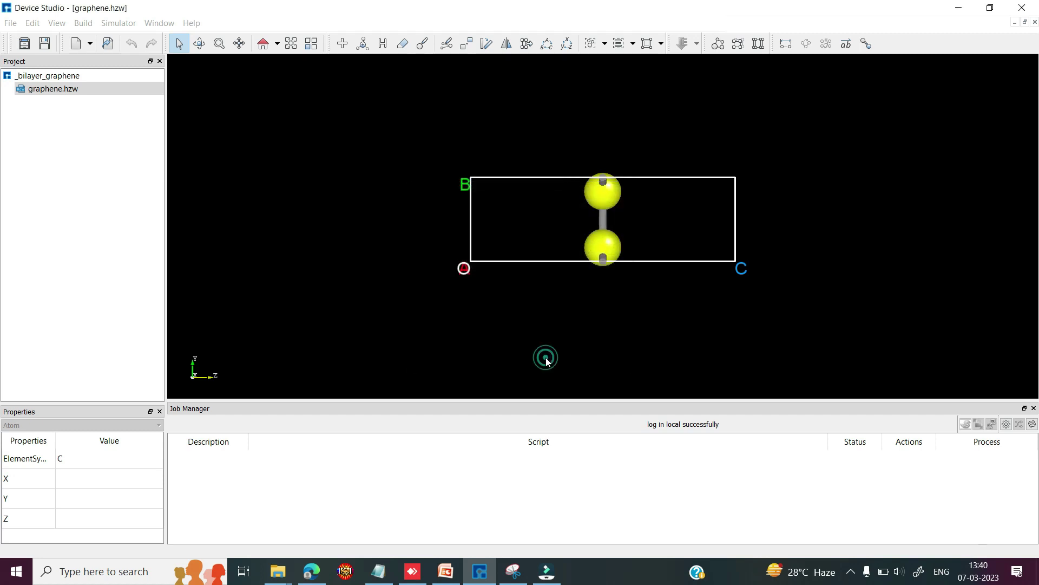
mouse_move(645, 304)
middle_down()
mouse_move(623, 213)
mouse_move(632, 354)
mouse_move(635, 304)
middle_up()
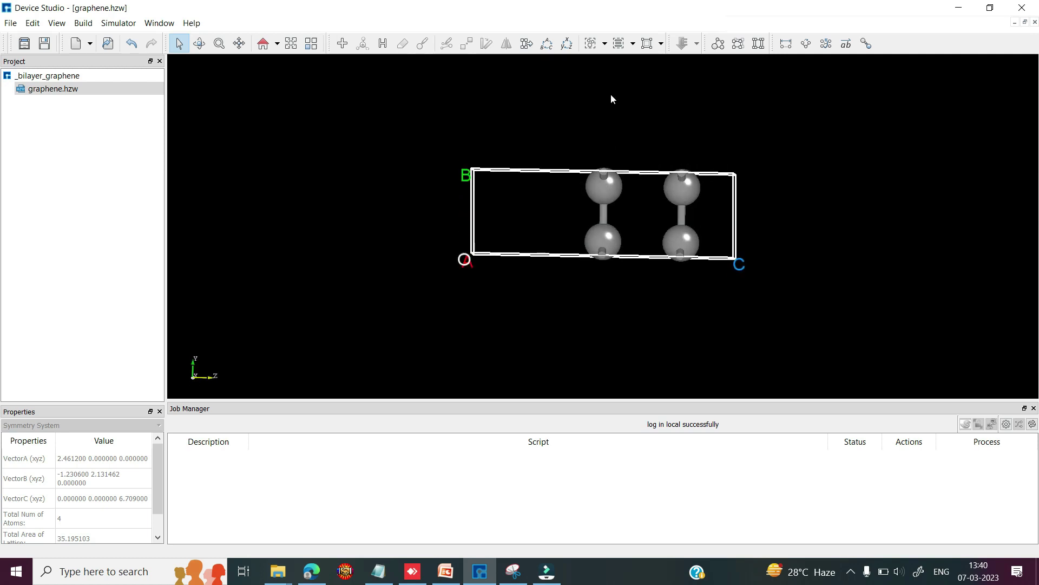
click(619, 49)
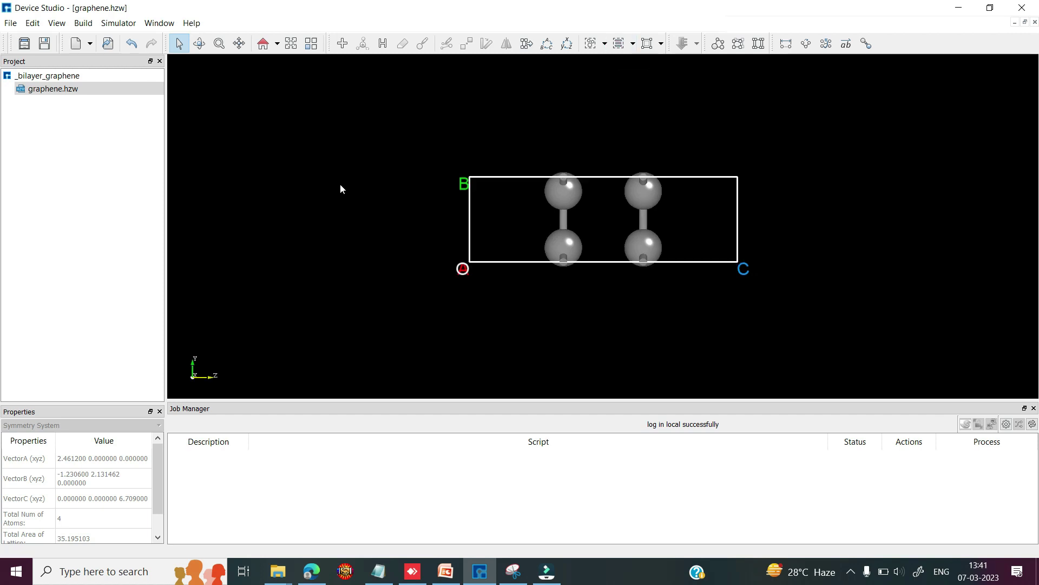
Step: Start a Nanodcal SCF Calculation setup, keeping LDA_PZ81 as the exchange-correlation functional
click(123, 25)
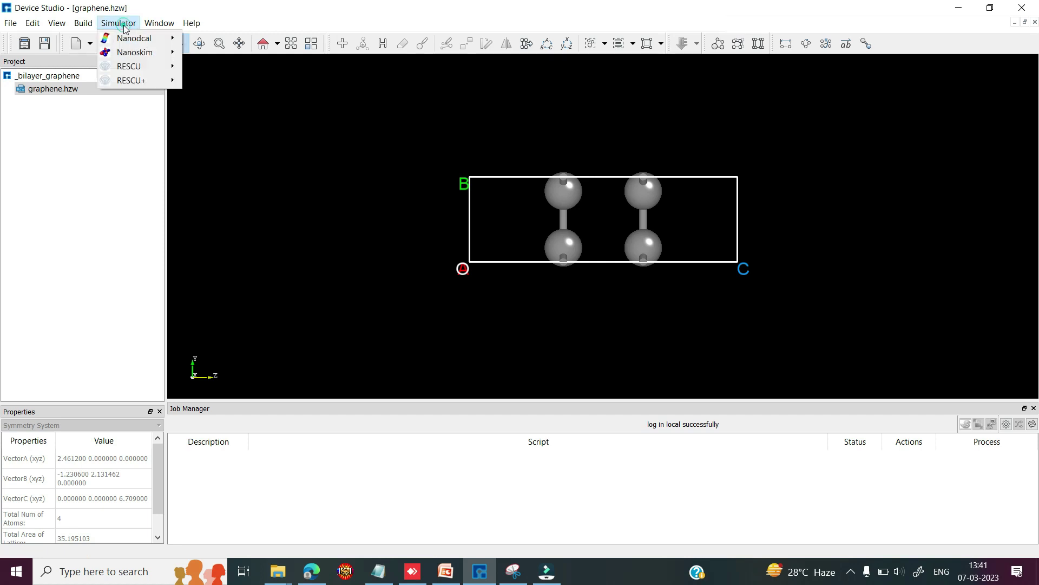
mouse_move(135, 37)
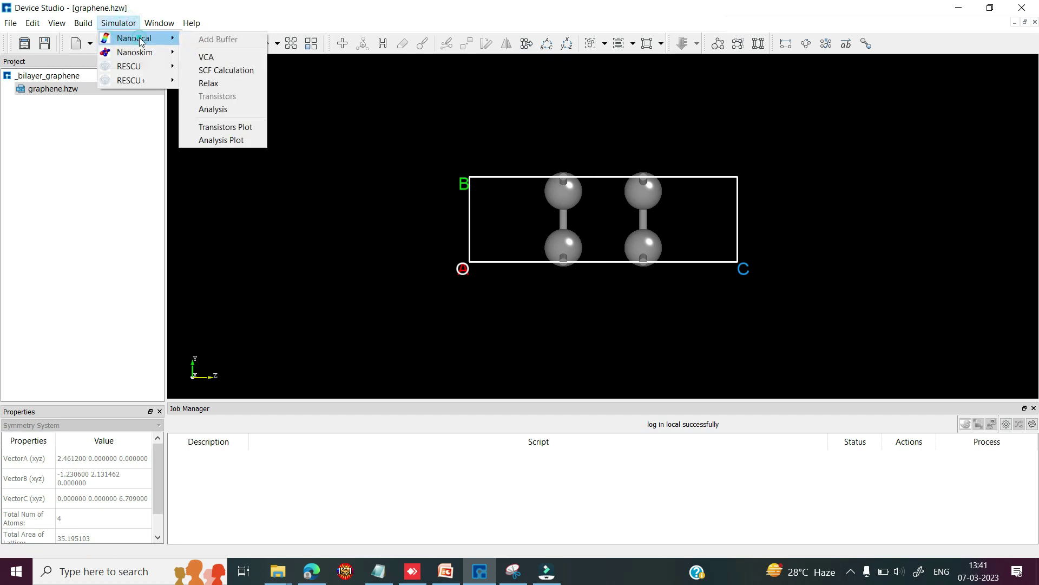
click(201, 70)
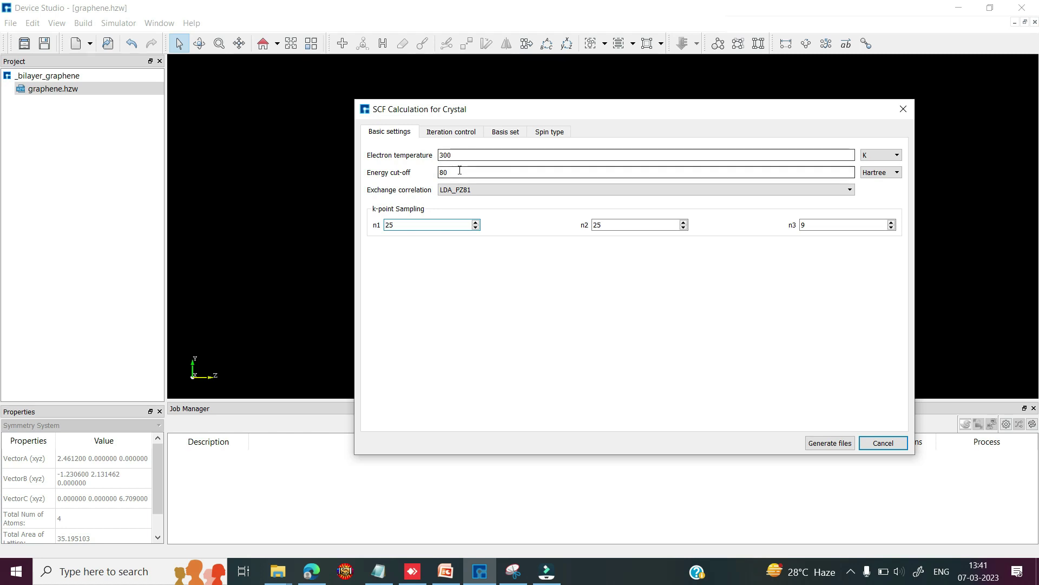
click(472, 189)
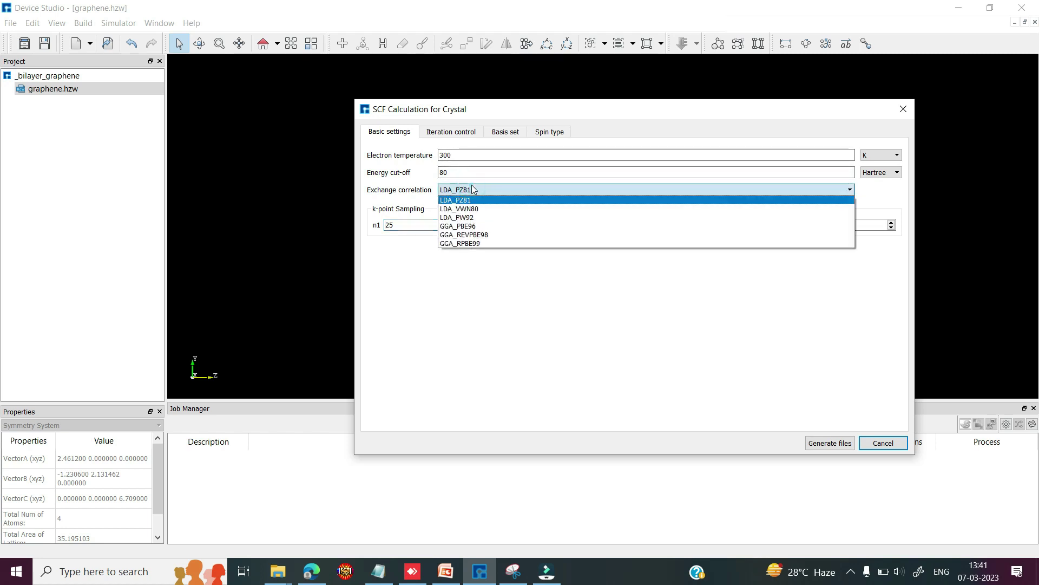
click(474, 188)
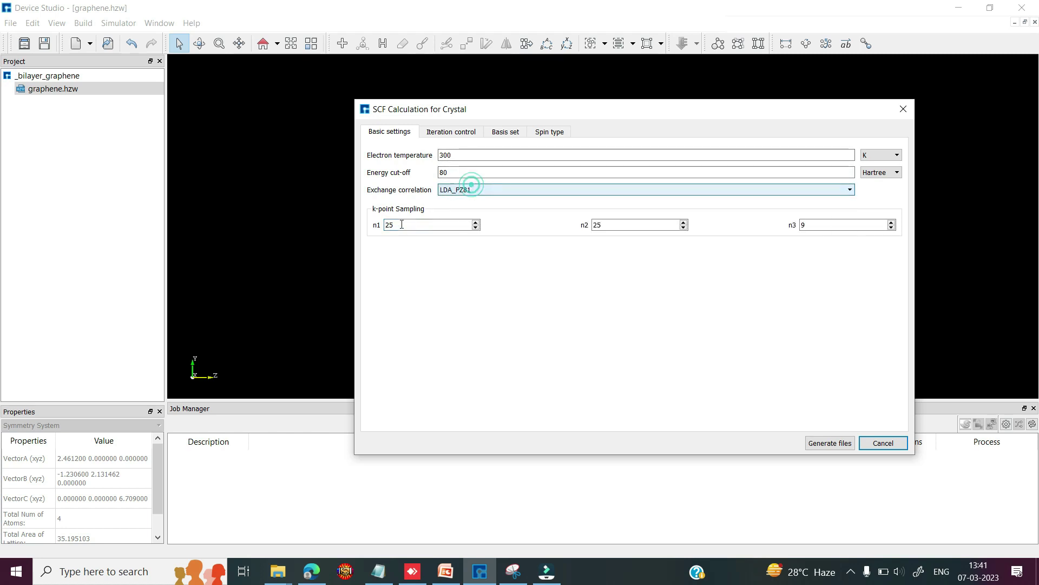
Step: Keep the iteration, ByElement basis and spin settings, and generate the SCF input files
click(452, 132)
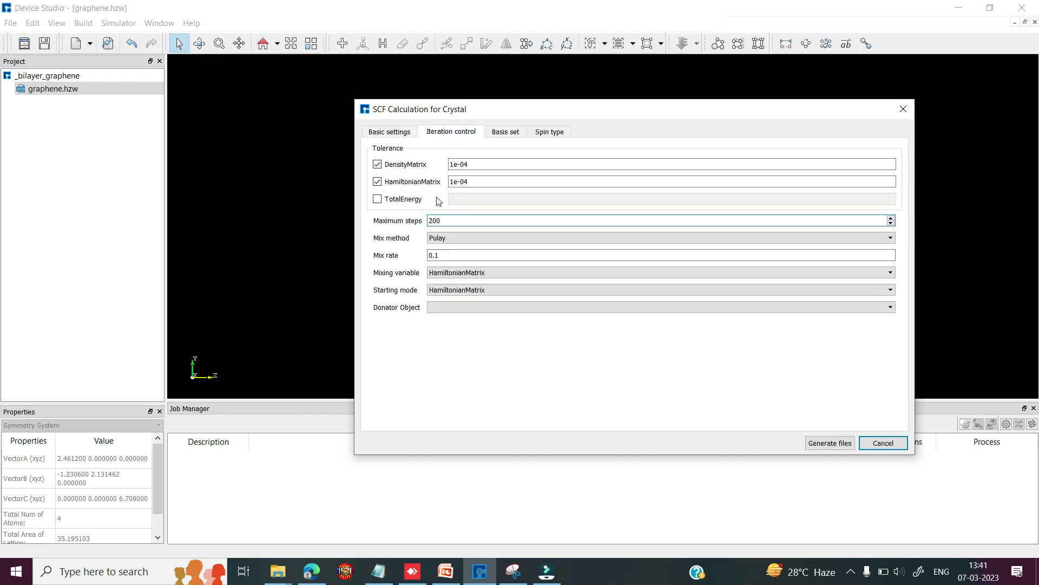
click(517, 133)
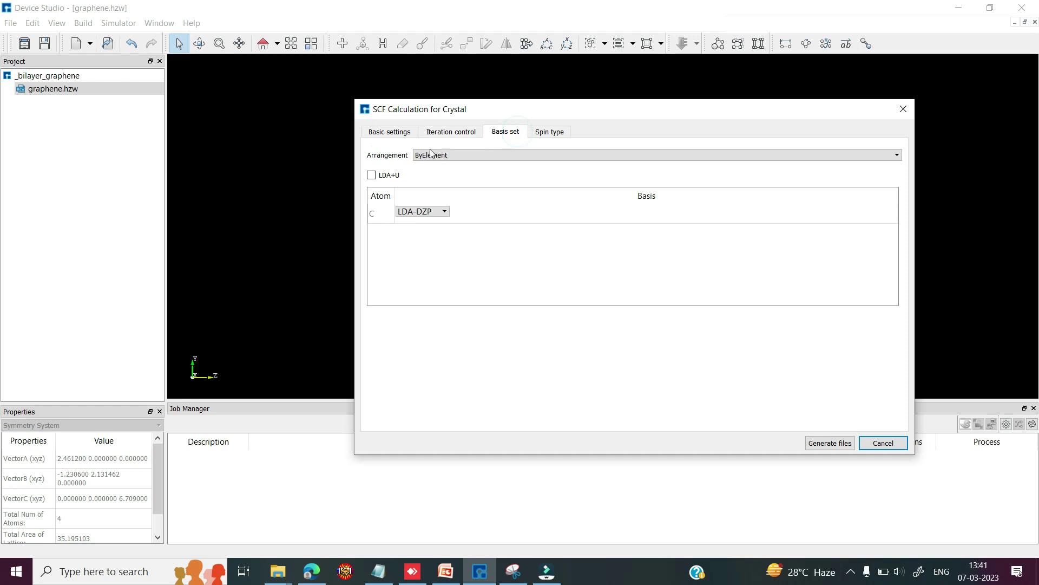
click(449, 157)
click(447, 155)
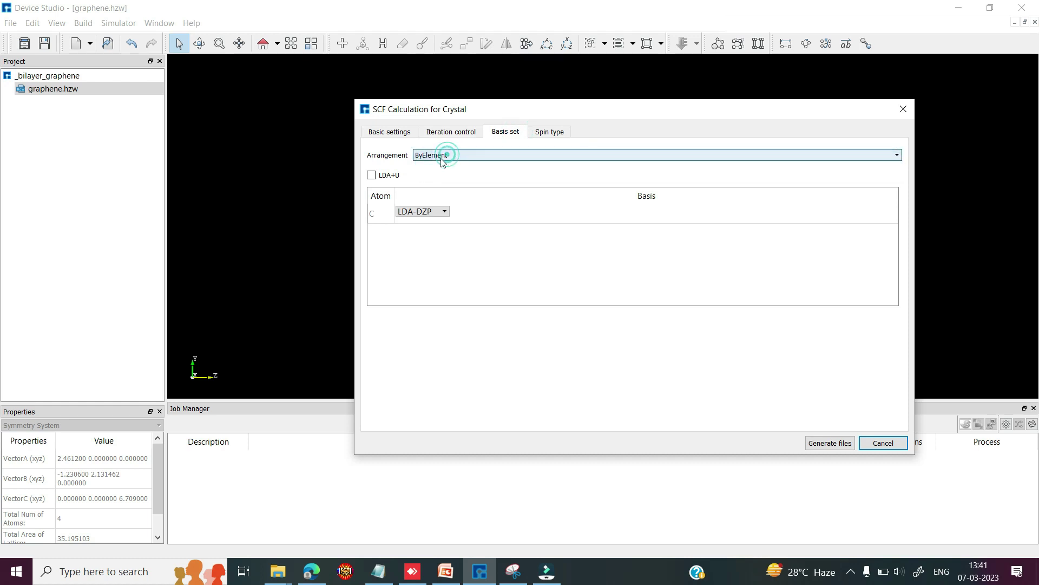
click(545, 135)
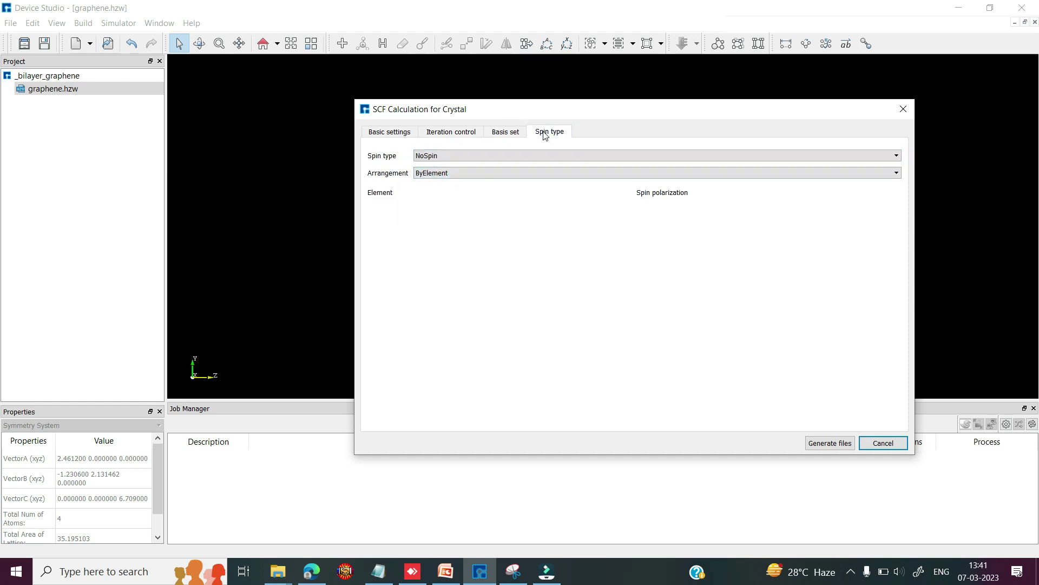
click(451, 157)
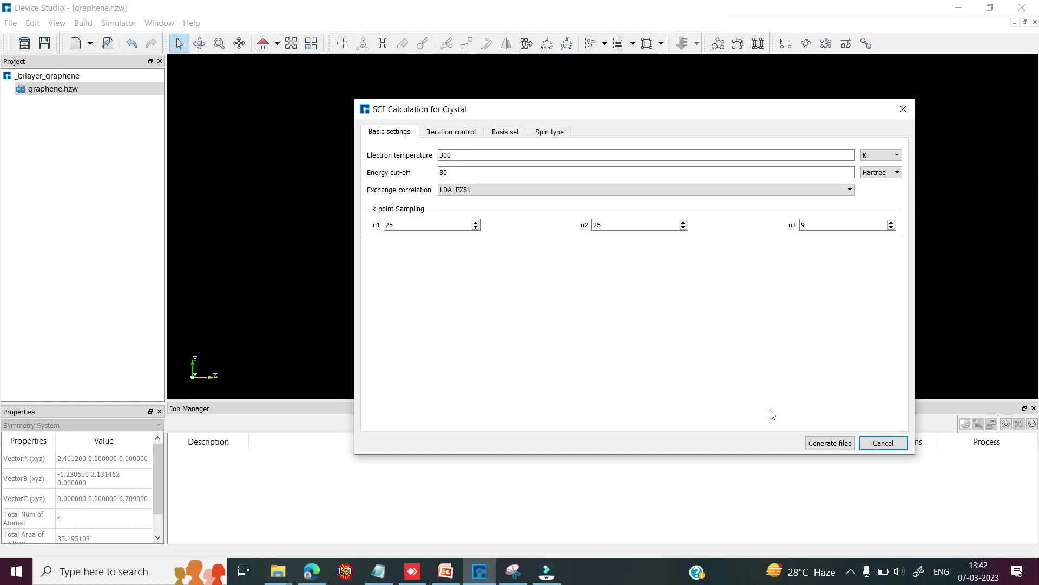
click(812, 441)
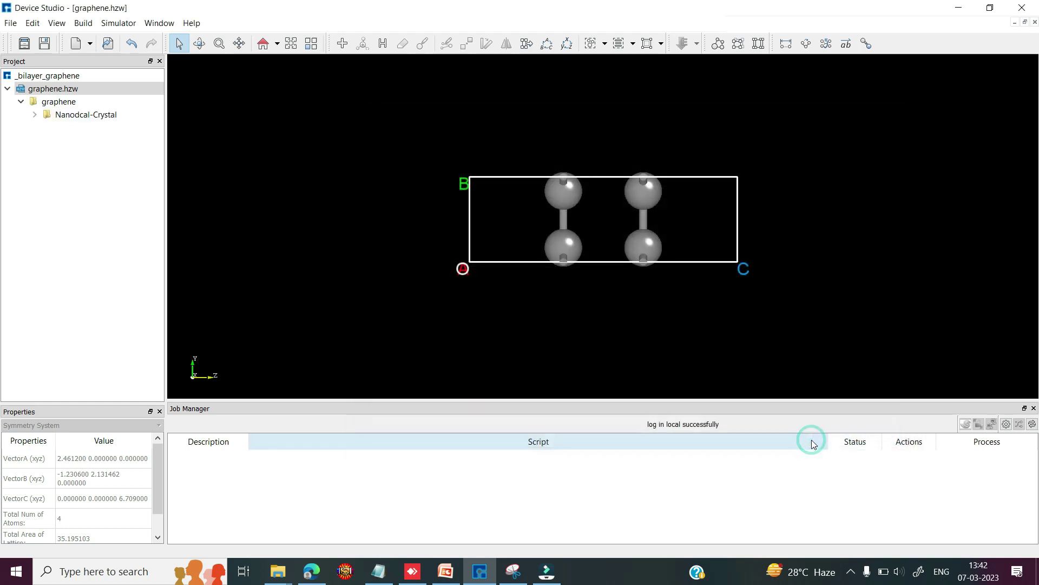
Step: View the Nanodcal-Crystal scf.input maximized, checking its four LDA-DZP carbon atoms, then close it
click(34, 115)
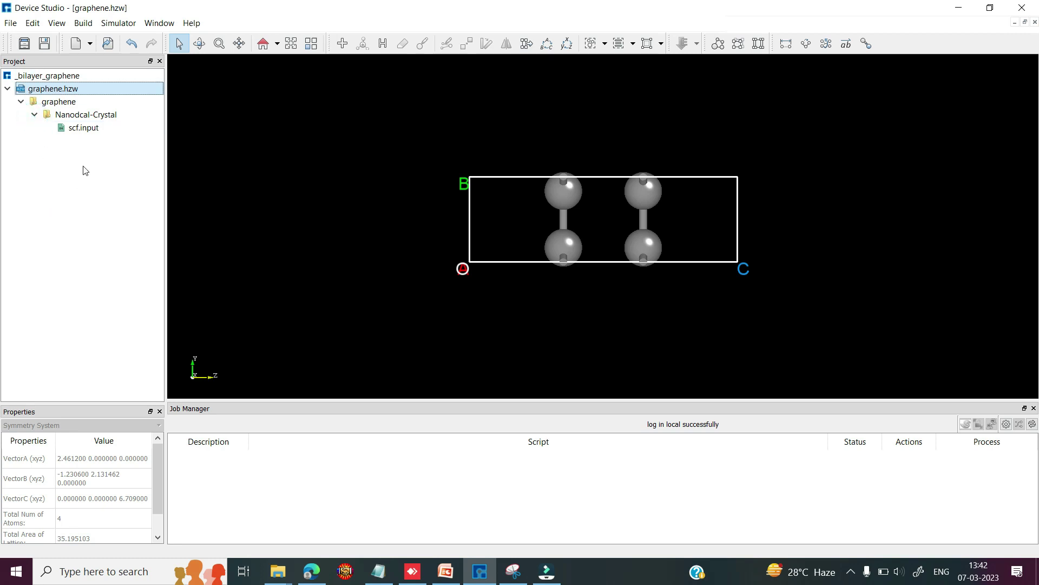
click(83, 131)
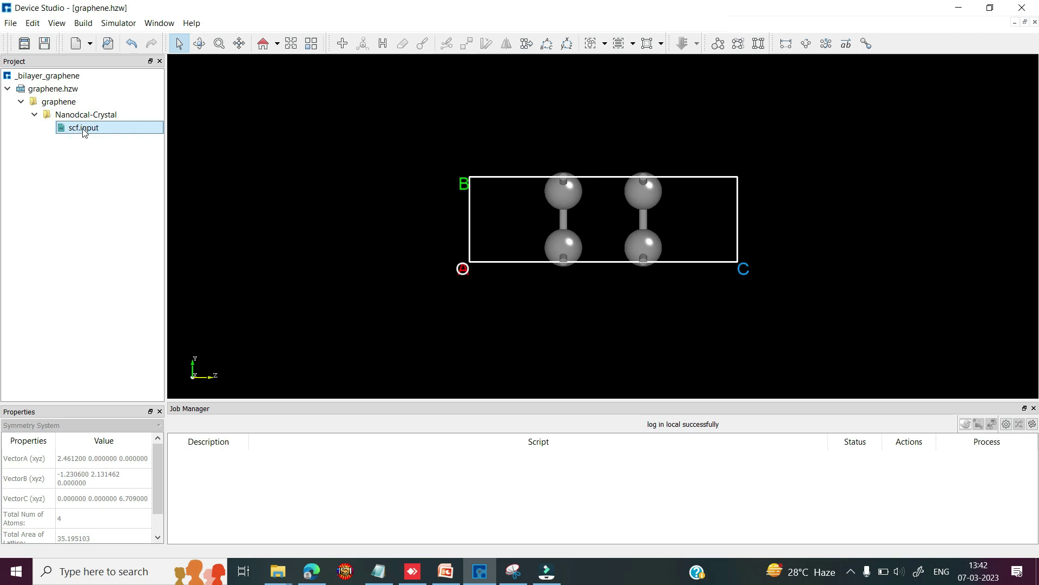
right_click(84, 132)
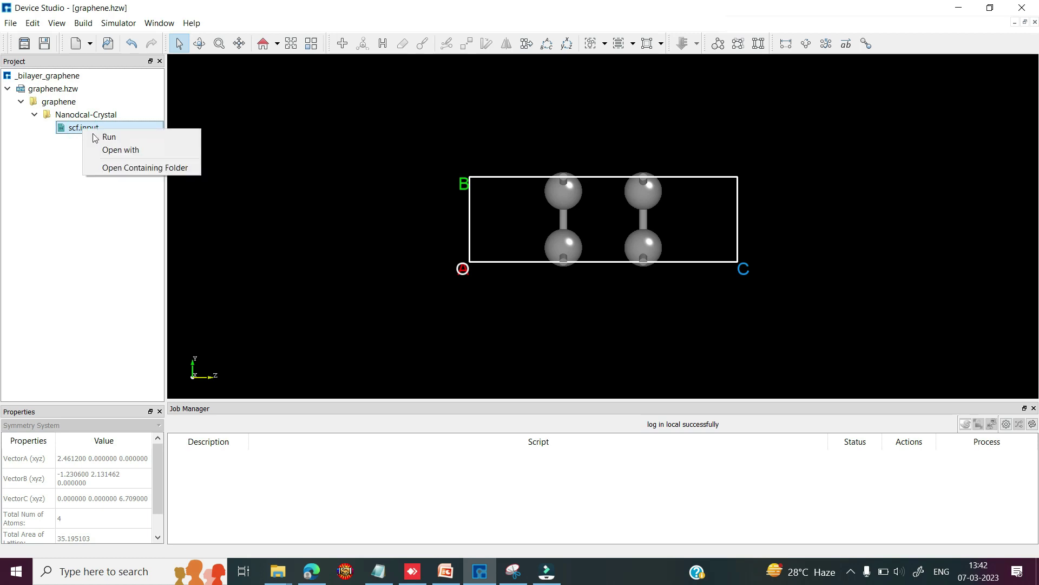
click(115, 152)
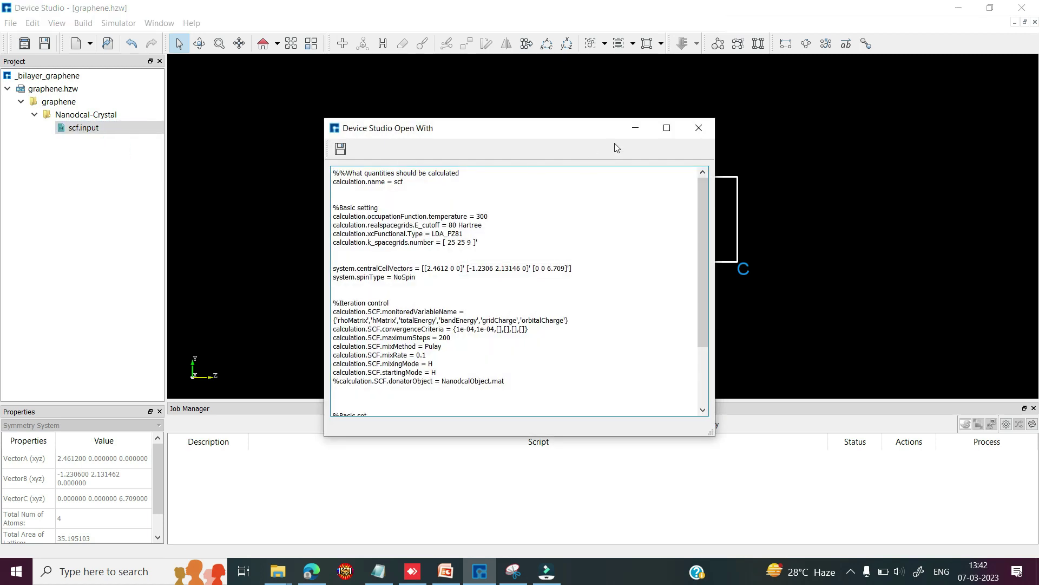
click(666, 130)
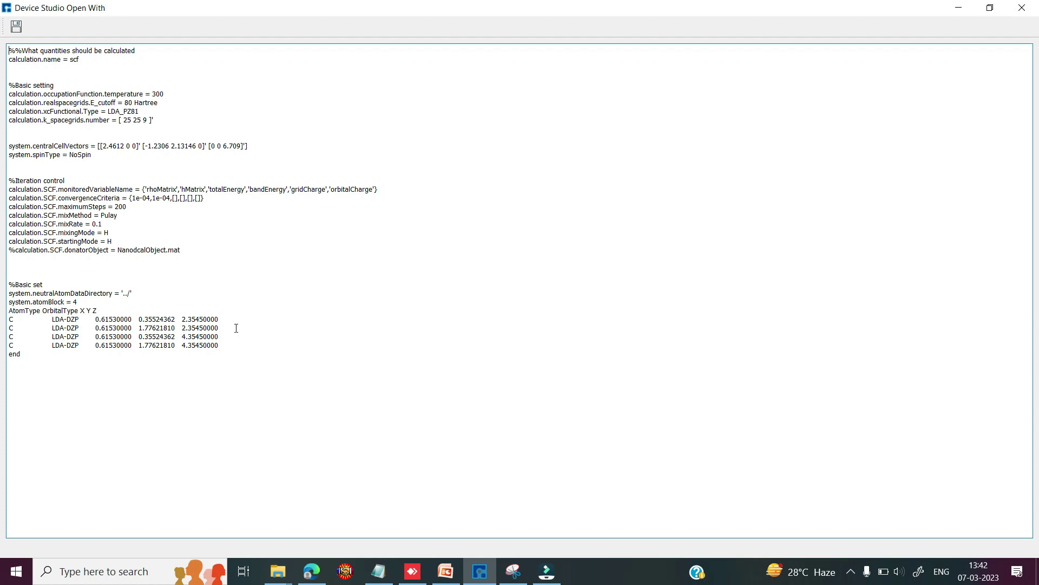
click(1022, 8)
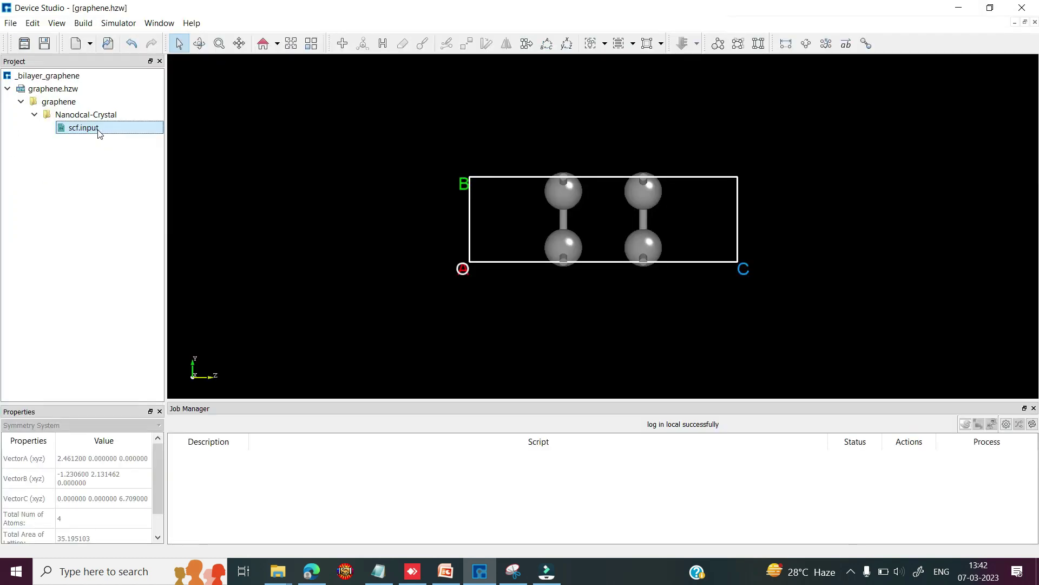
Step: Run scf.input on MyComputer with 1 core
right_click(99, 134)
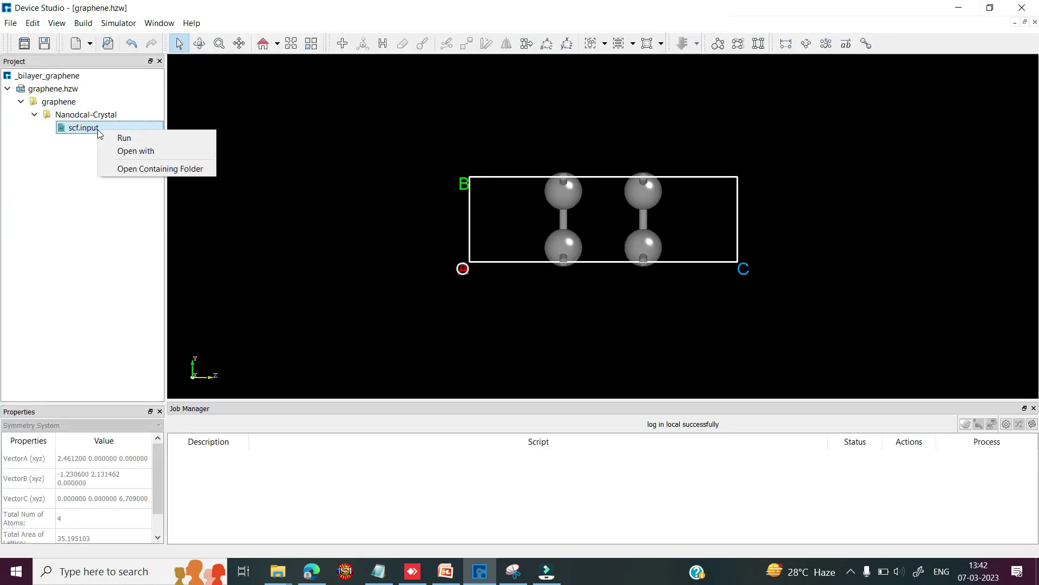
click(123, 138)
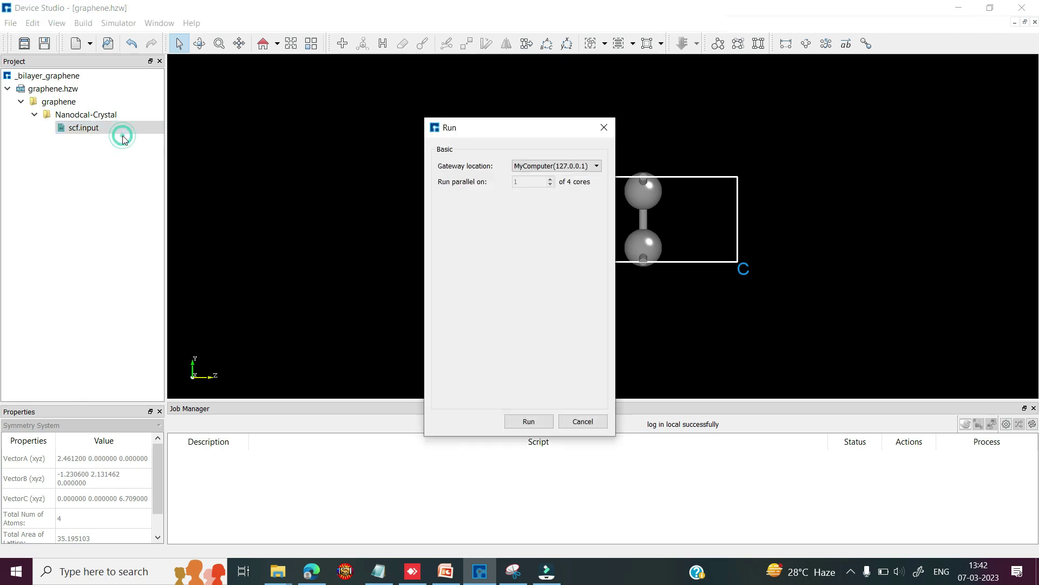
drag(805, 240, 840, 241)
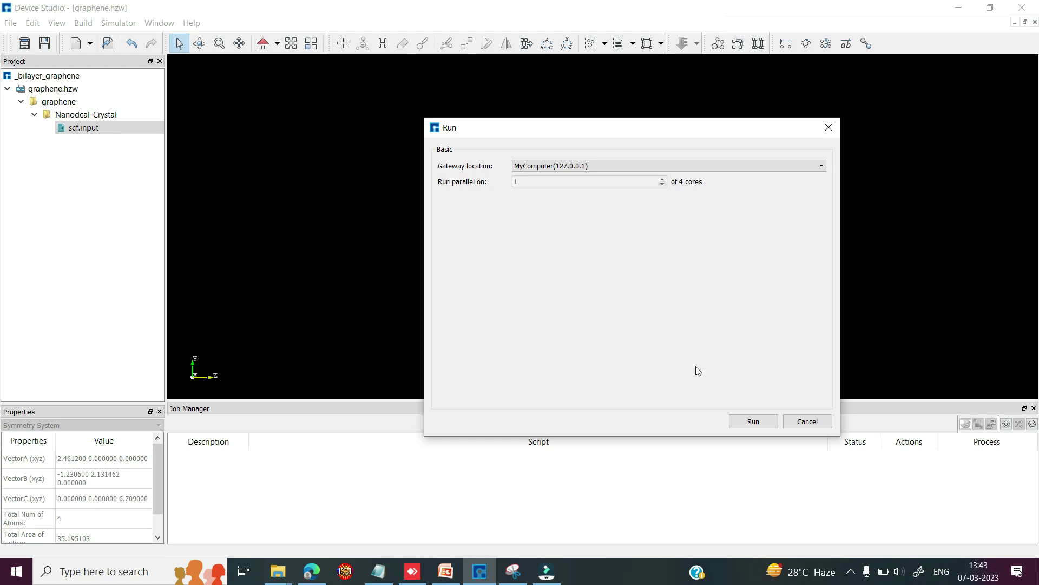
click(750, 421)
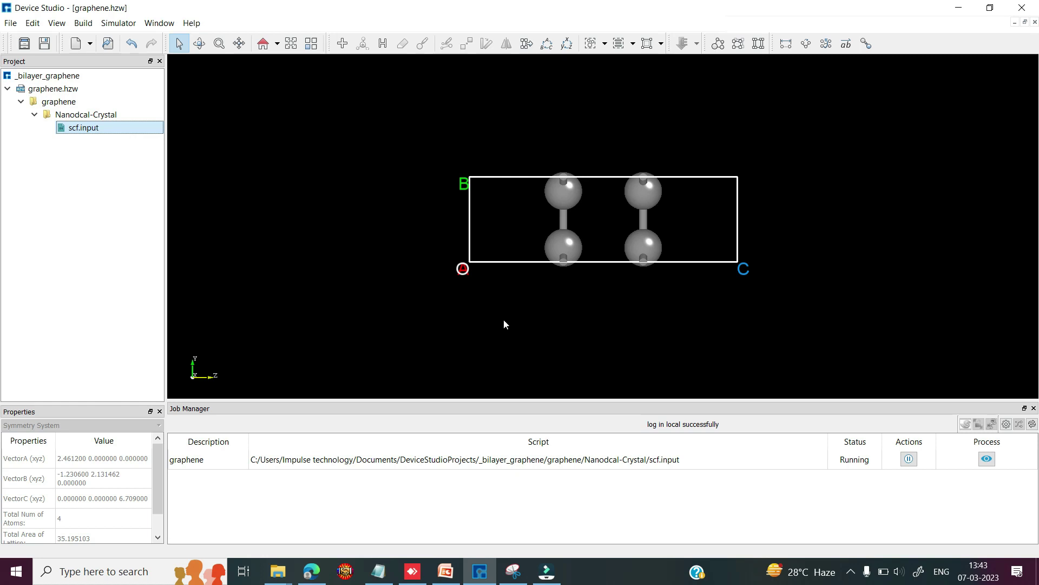
Step: Generate a Nanodcal BandStructure analysis input with 200 k-points along the Brillouin zone path
click(119, 26)
mouse_move(136, 38)
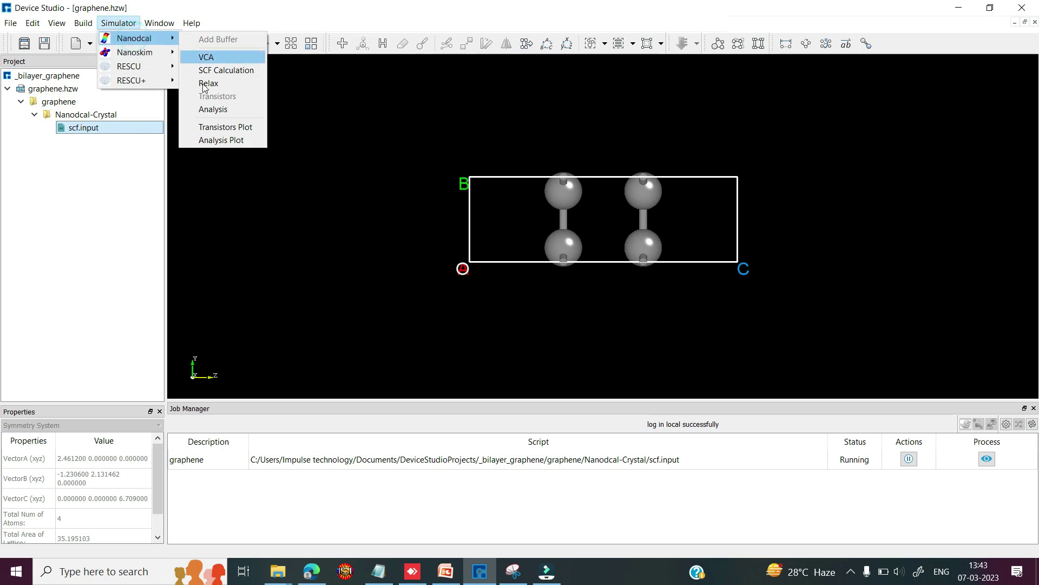
click(213, 110)
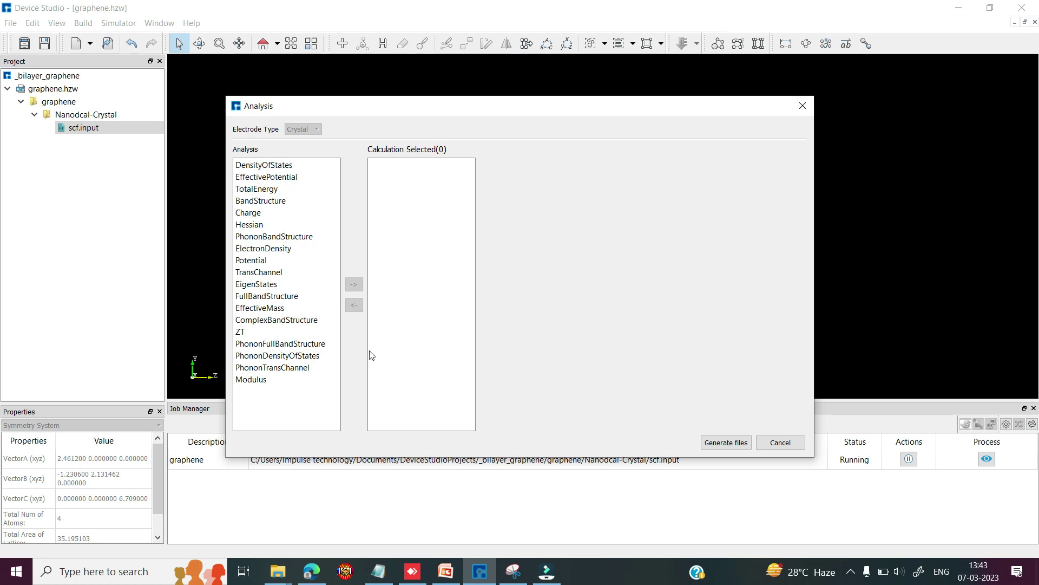
double_click(277, 204)
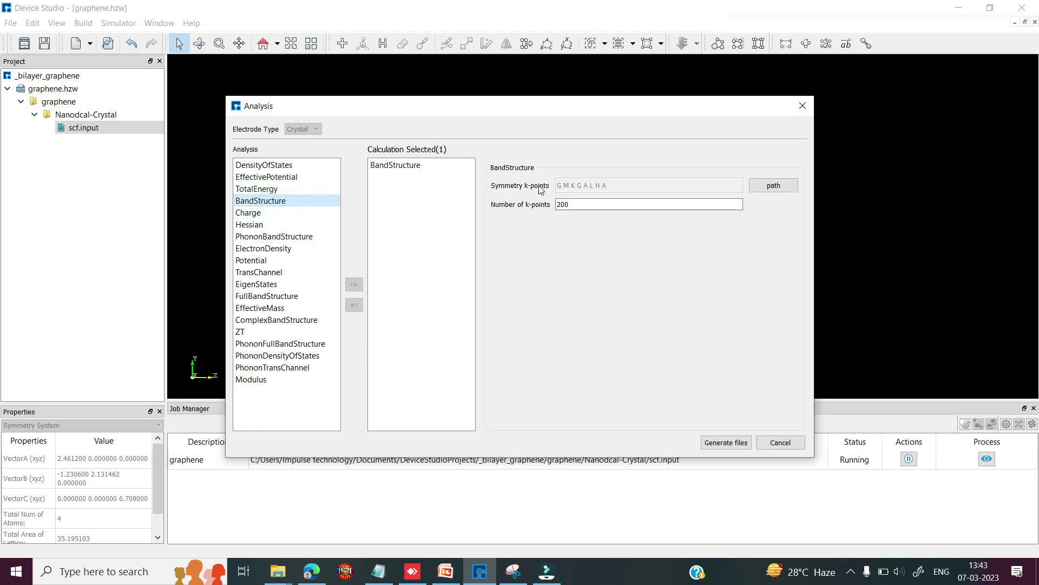
click(757, 187)
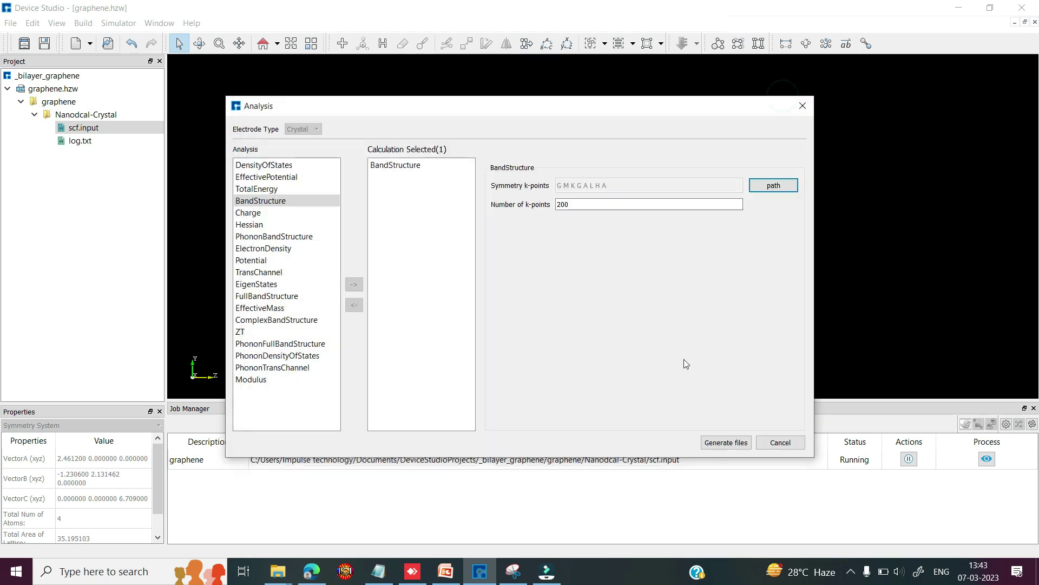
click(712, 444)
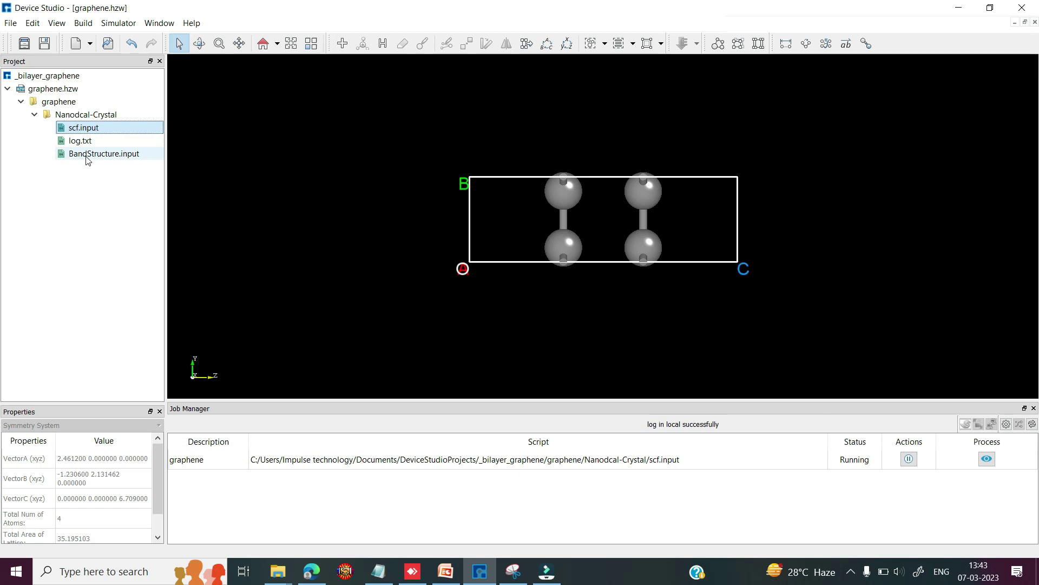
Step: Run BandStructure.input, queuing it behind the running SCF job
click(87, 156)
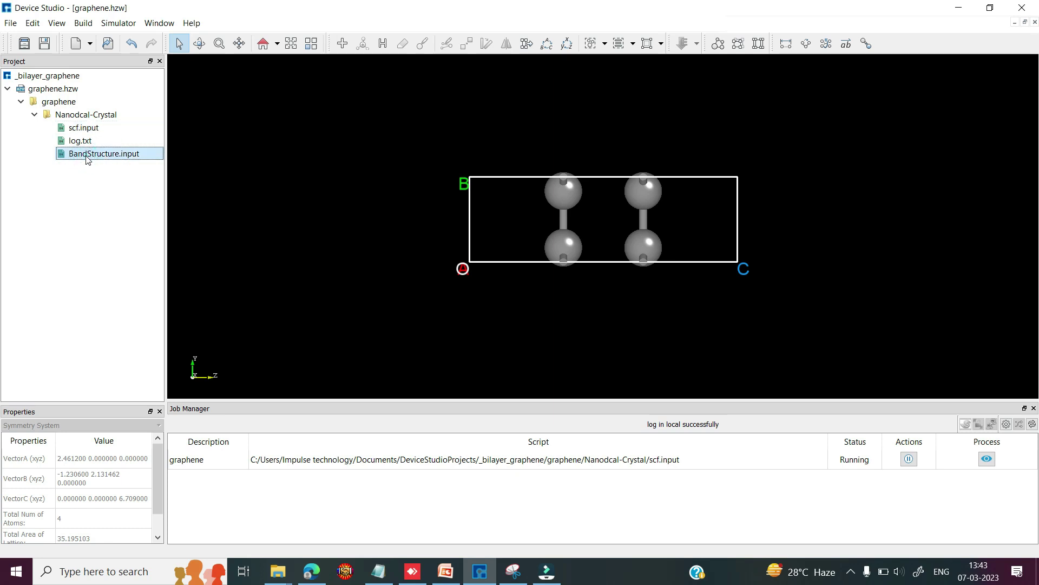
right_click(86, 157)
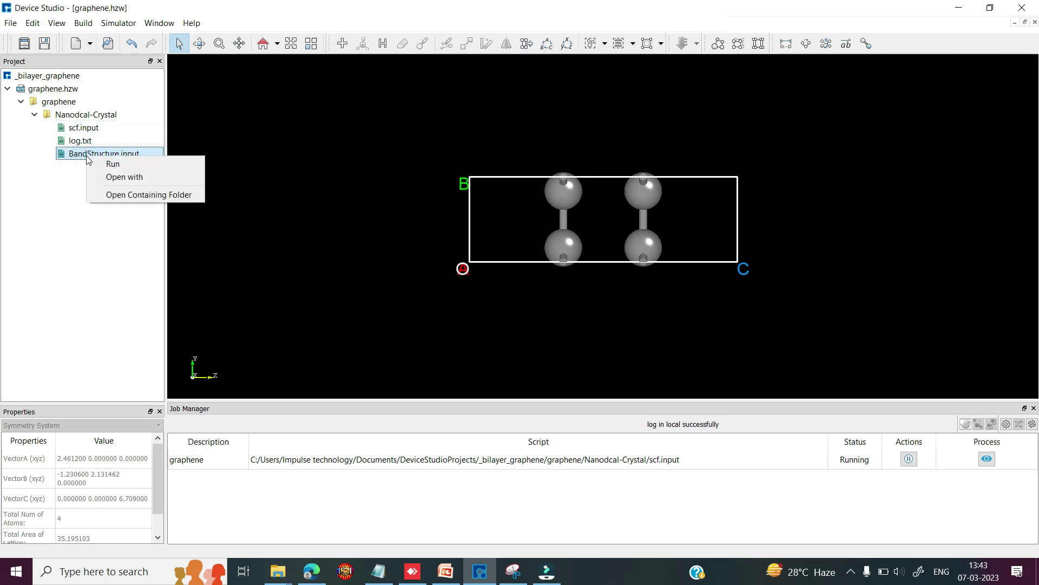
click(101, 163)
key(Return)
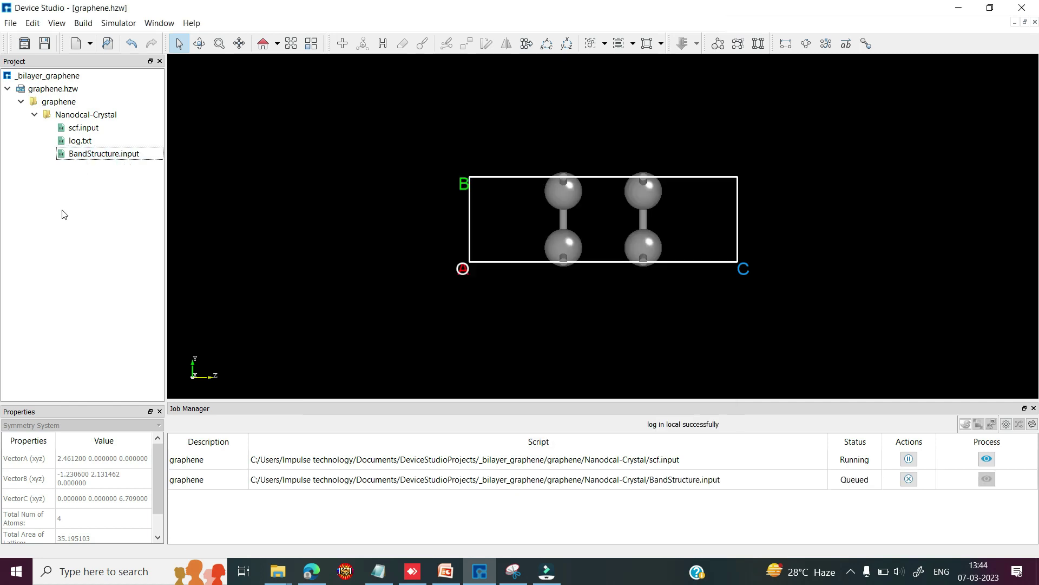
click(49, 77)
Step: Copy graphene.hzw as graphene_at_10Vb and open the new graphene_at_10Vb.hzw
click(58, 90)
right_click(59, 91)
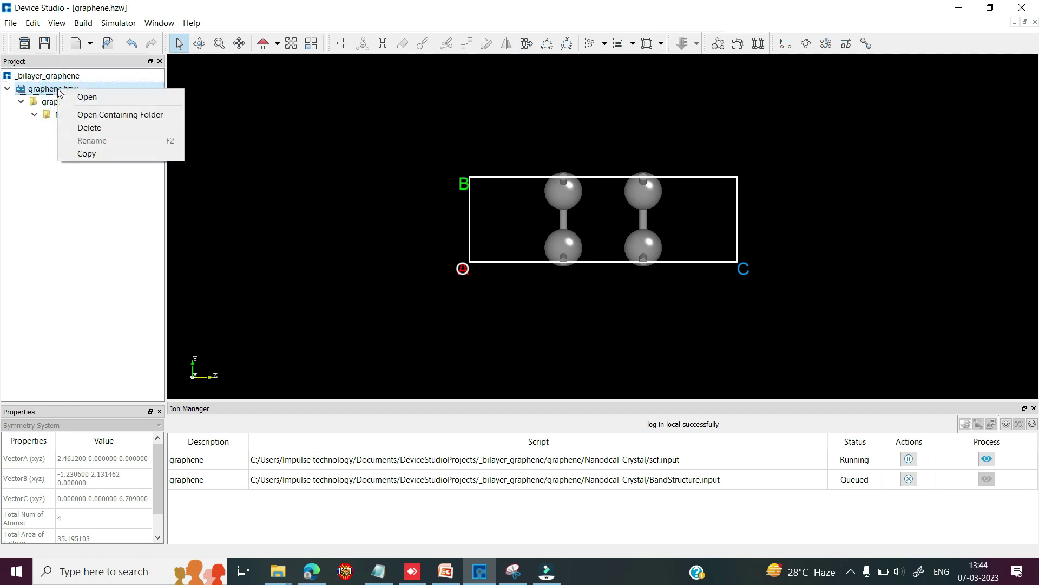
click(86, 154)
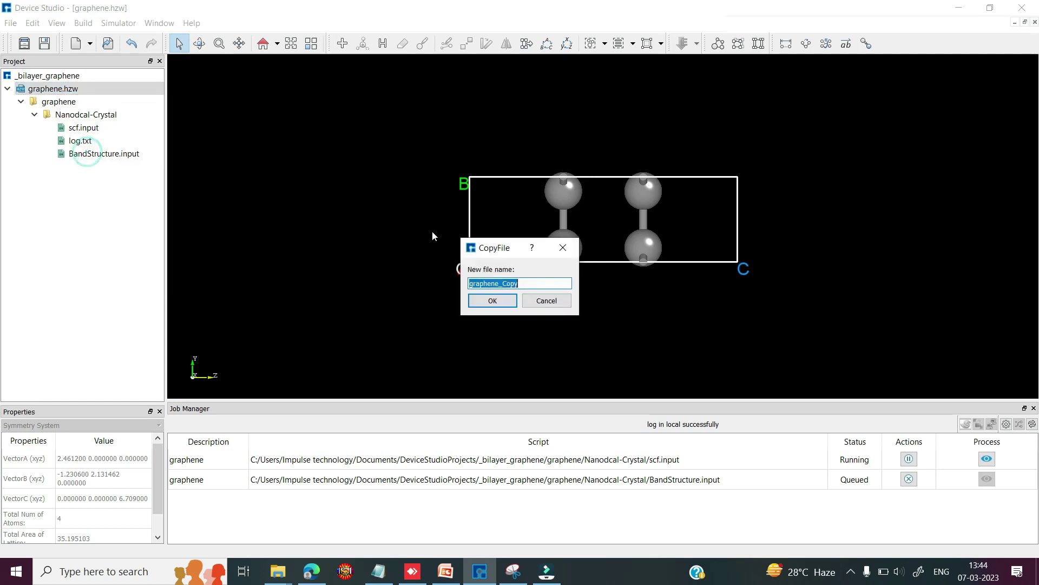
text(graphene_at_10Vb)
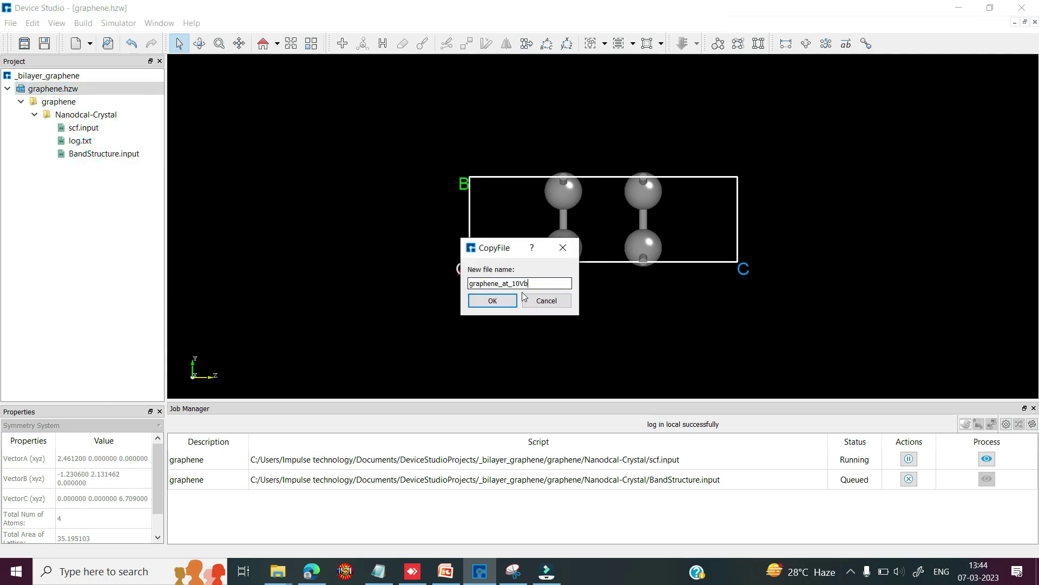
click(489, 301)
click(63, 169)
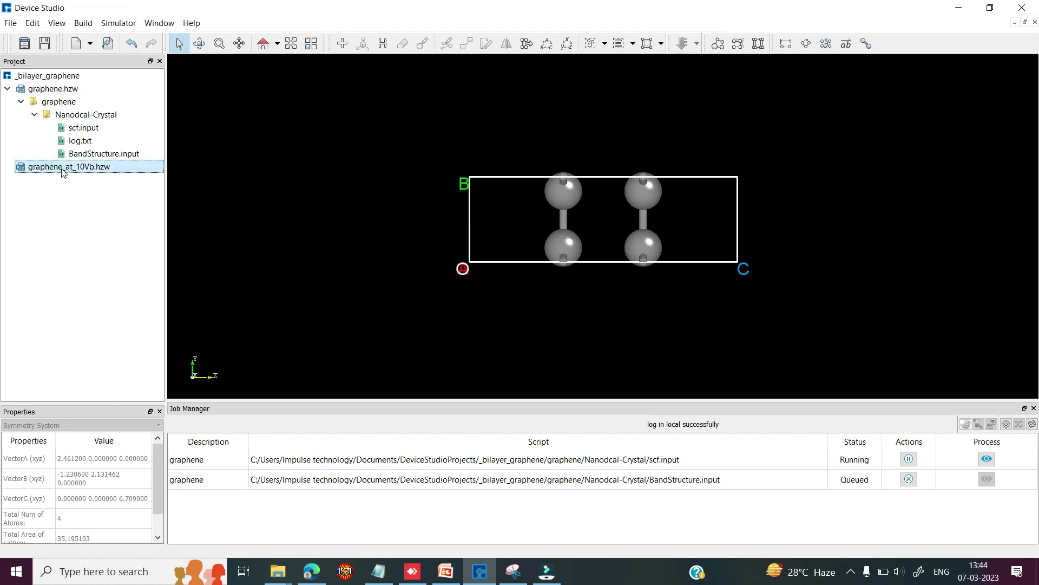
double_click(64, 171)
click(117, 23)
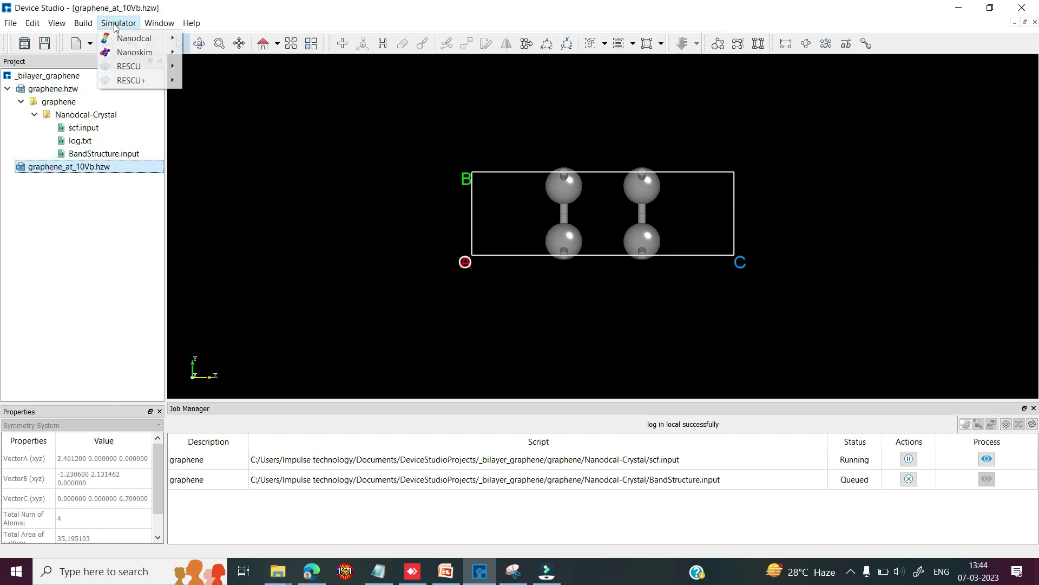
mouse_move(135, 38)
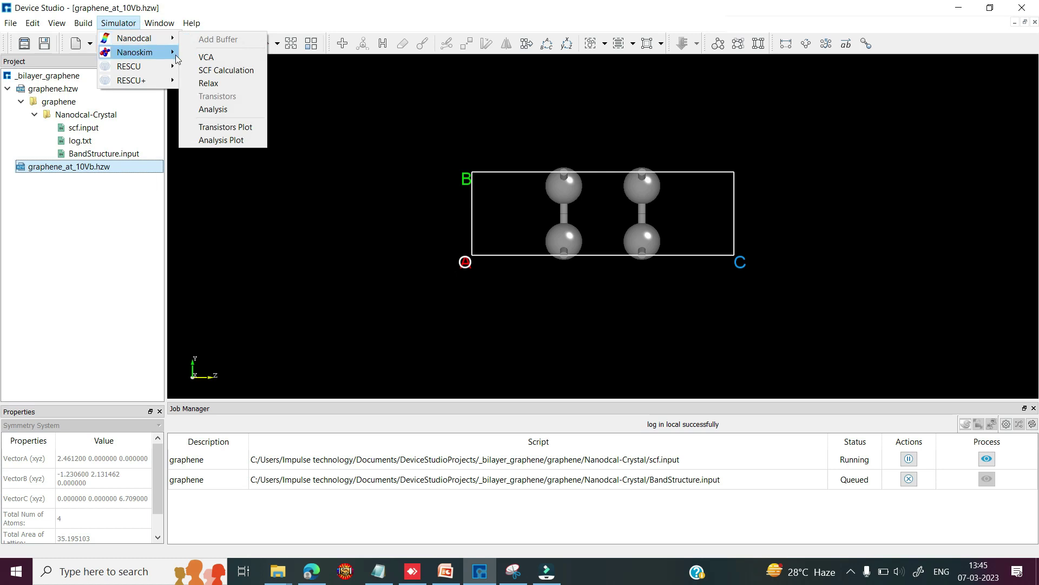
Step: Generate graphene_at_10Vb's SCF input with the default 300 K, 80 Hartree, 25×25×9 k-point settings
click(207, 71)
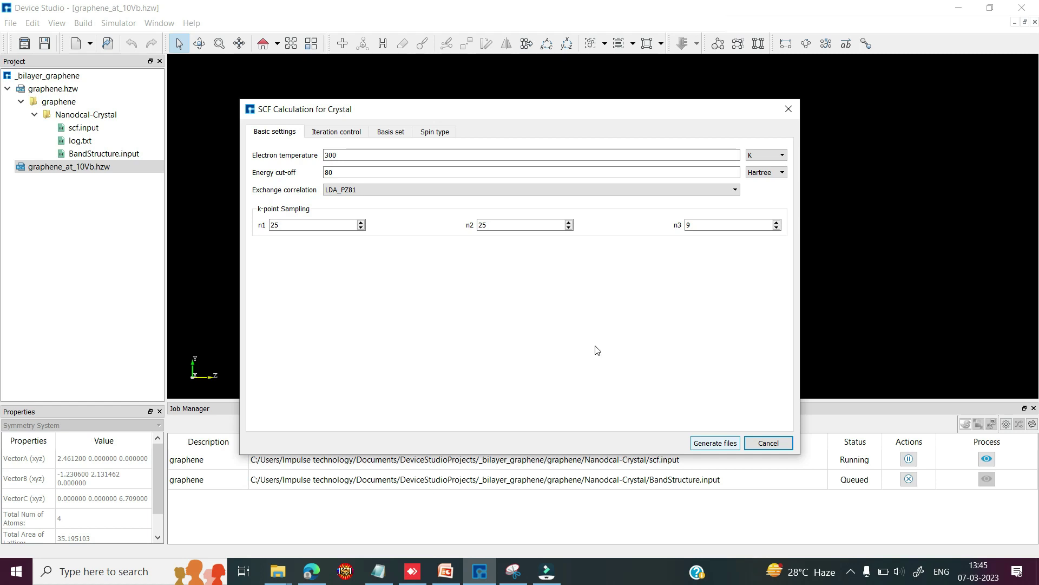
click(705, 440)
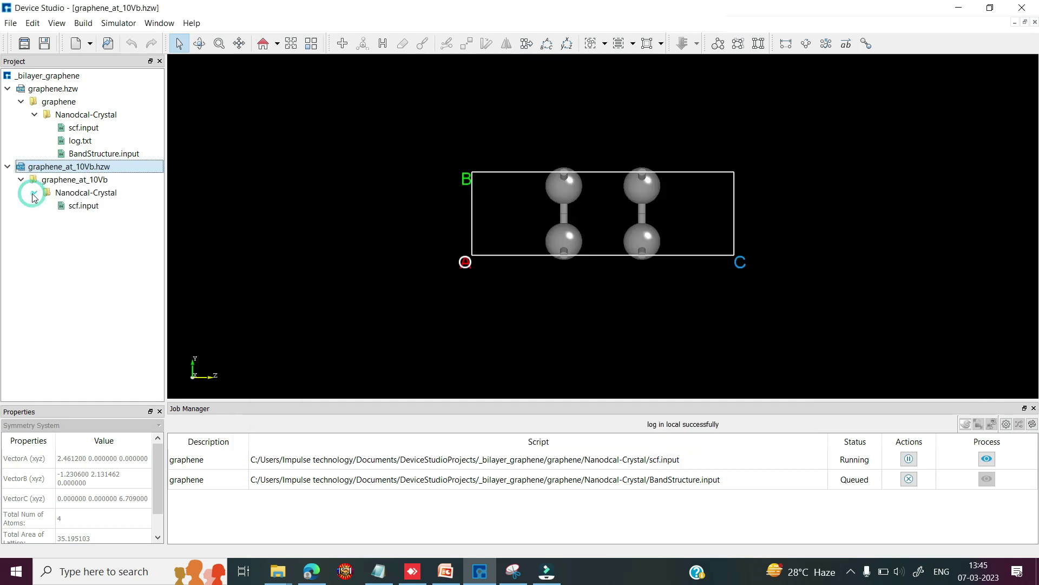
click(83, 210)
double_click(83, 210)
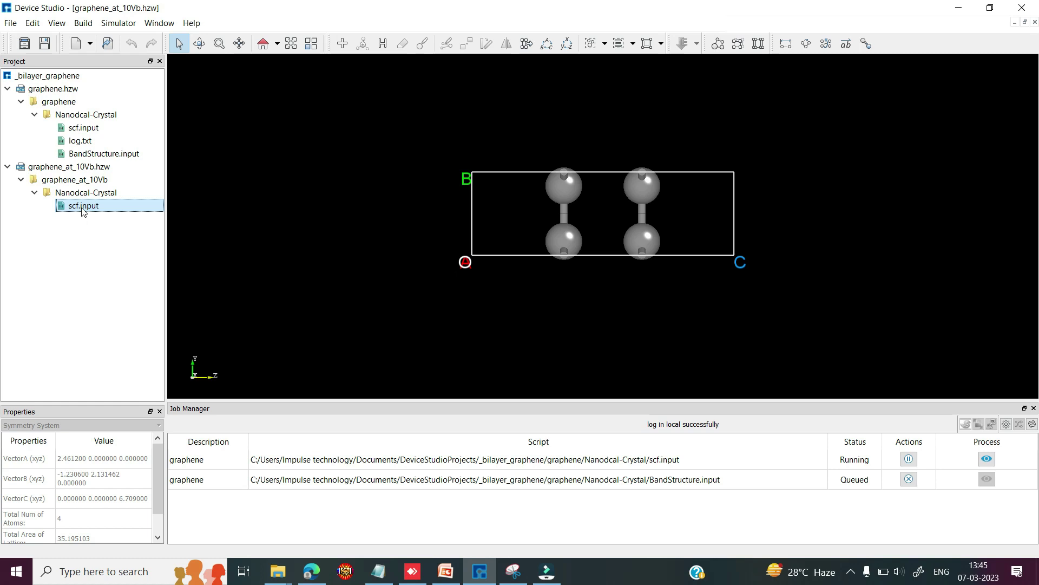
Step: Edit graphene_at_10Vb's scf.input at the objectOfNoGate line, then bring up graphene's Nanodcal-Crystal folder
right_click(83, 211)
click(116, 227)
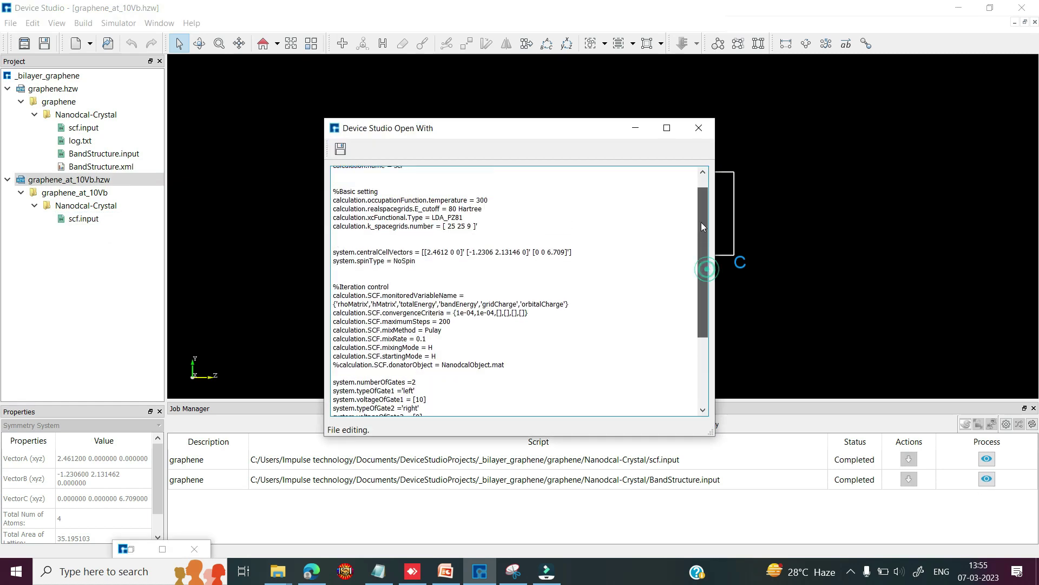
drag(701, 222, 703, 334)
drag(433, 313, 340, 274)
click(416, 312)
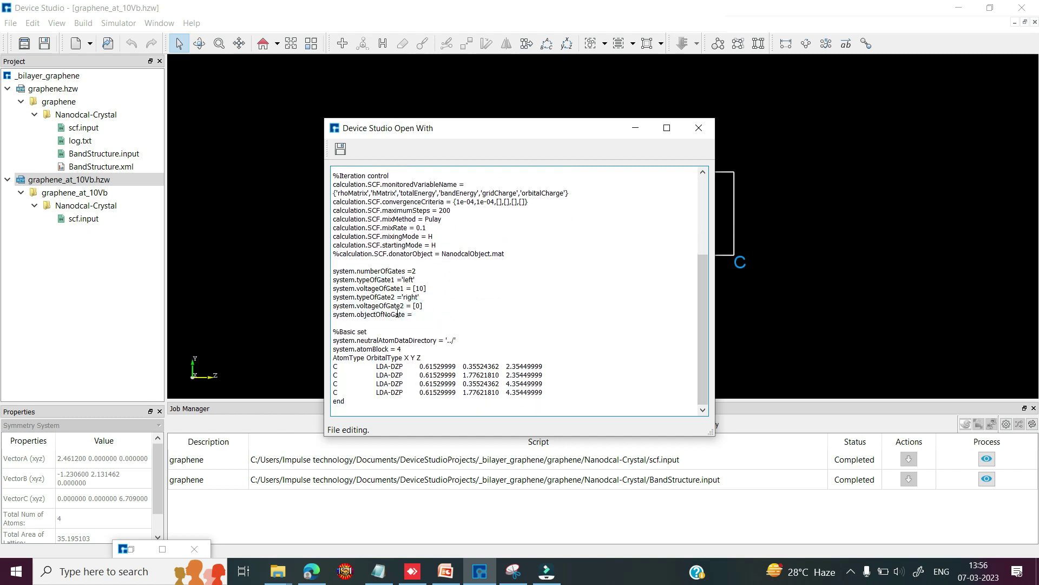
click(418, 314)
click(312, 572)
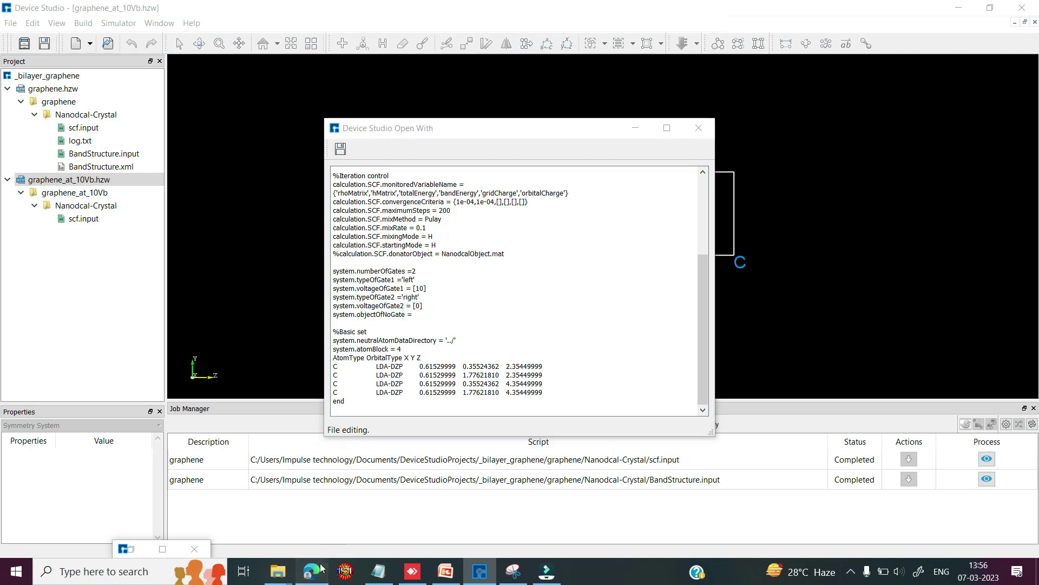
click(278, 571)
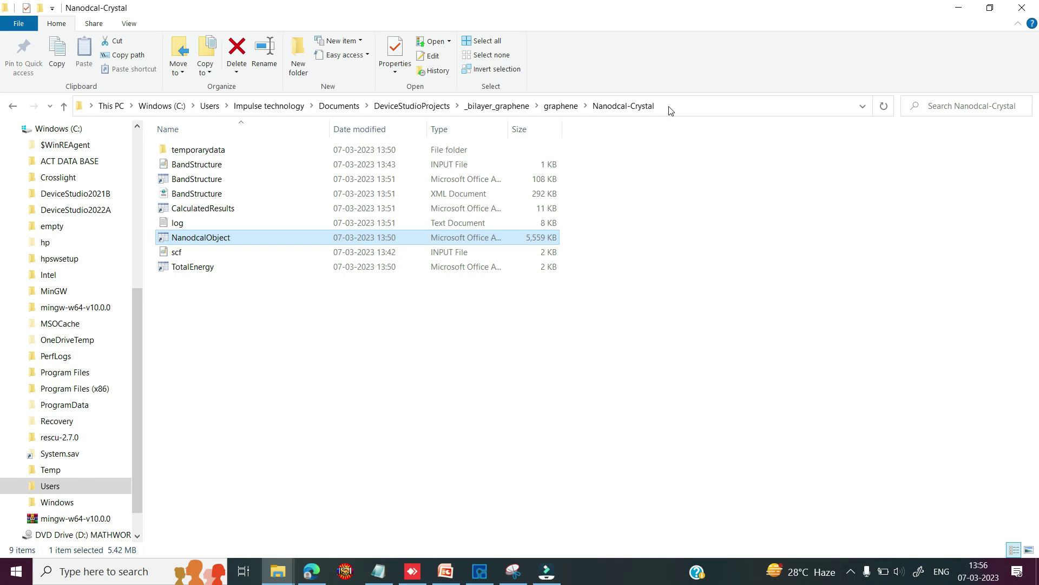
Step: Paste the original graphene Nanodcal-Crystal folder path after system.objectOfNoGate = in scf.input
click(670, 111)
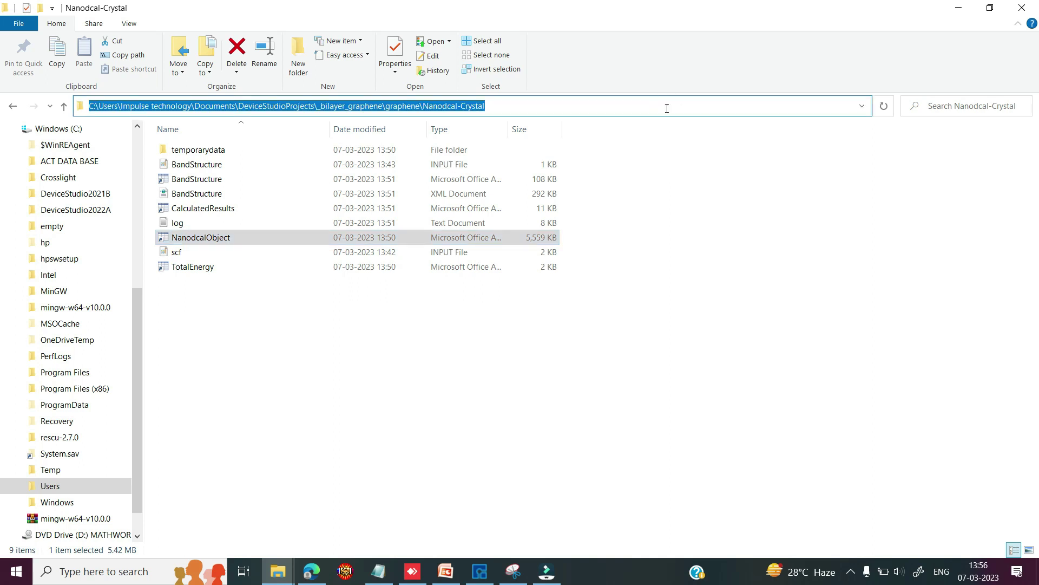
key(alt+Tab)
key(ctrl+v)
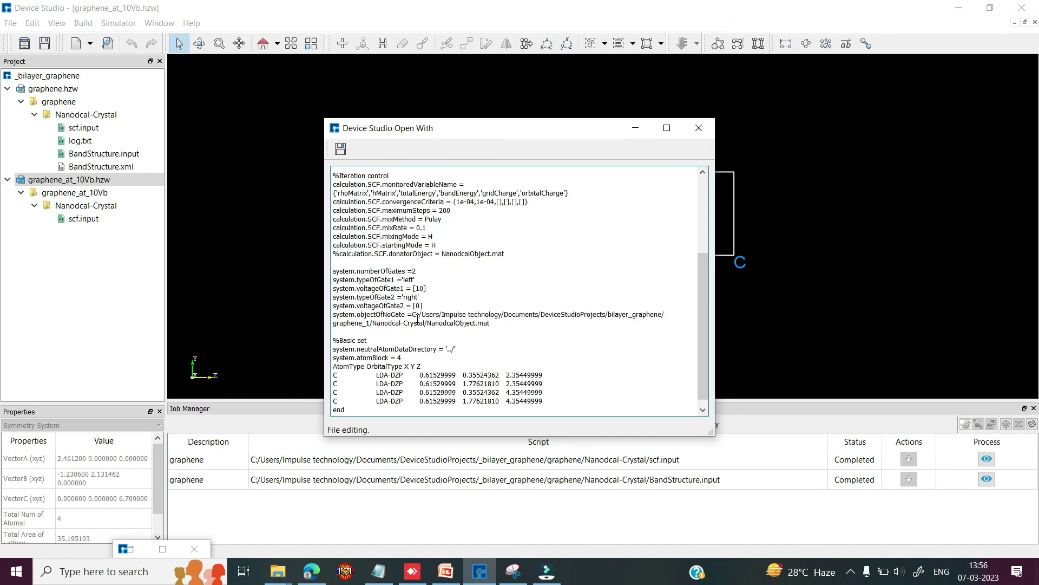
Step: Save and close the edited 10 V scf.input, then launch the graphene_at_10Vb SCF job
click(340, 149)
click(83, 219)
right_click(83, 221)
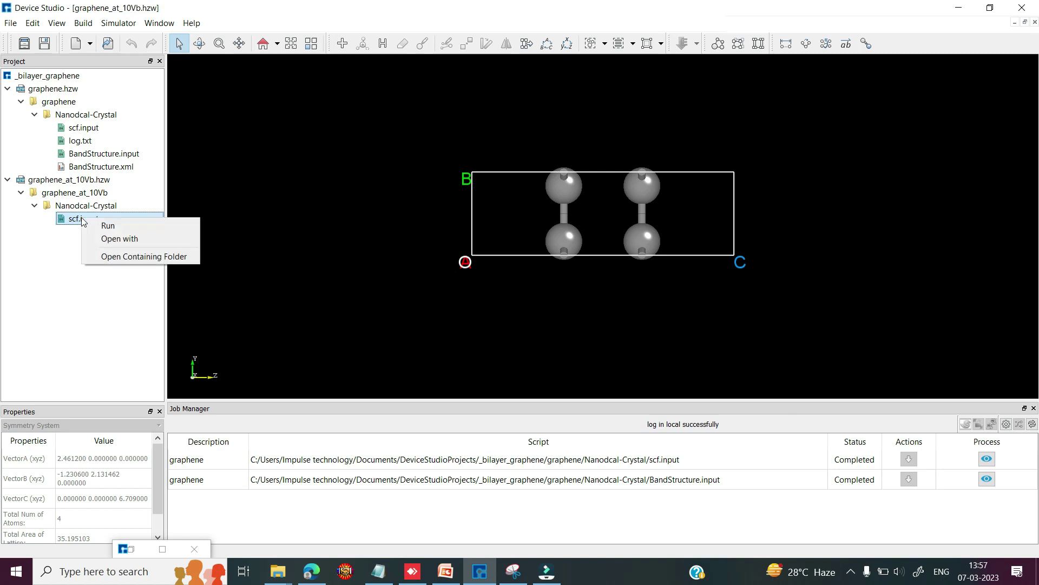
click(109, 225)
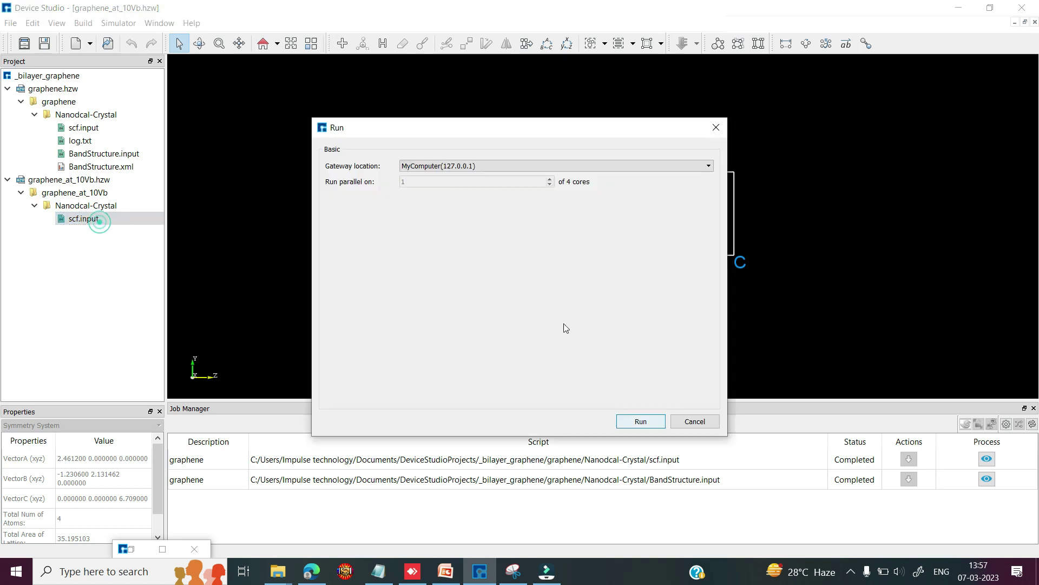
click(628, 422)
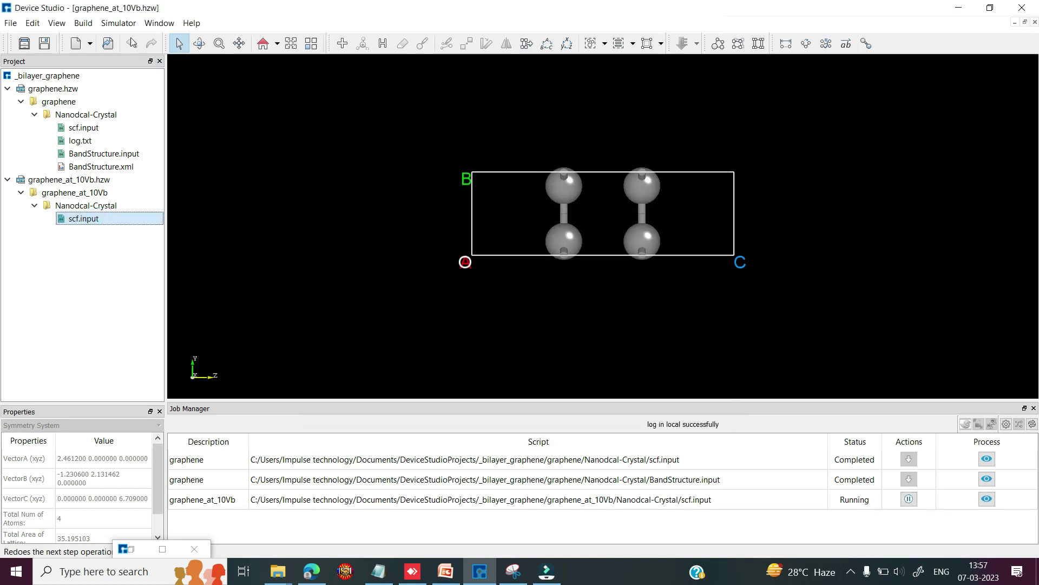
click(116, 26)
click(127, 37)
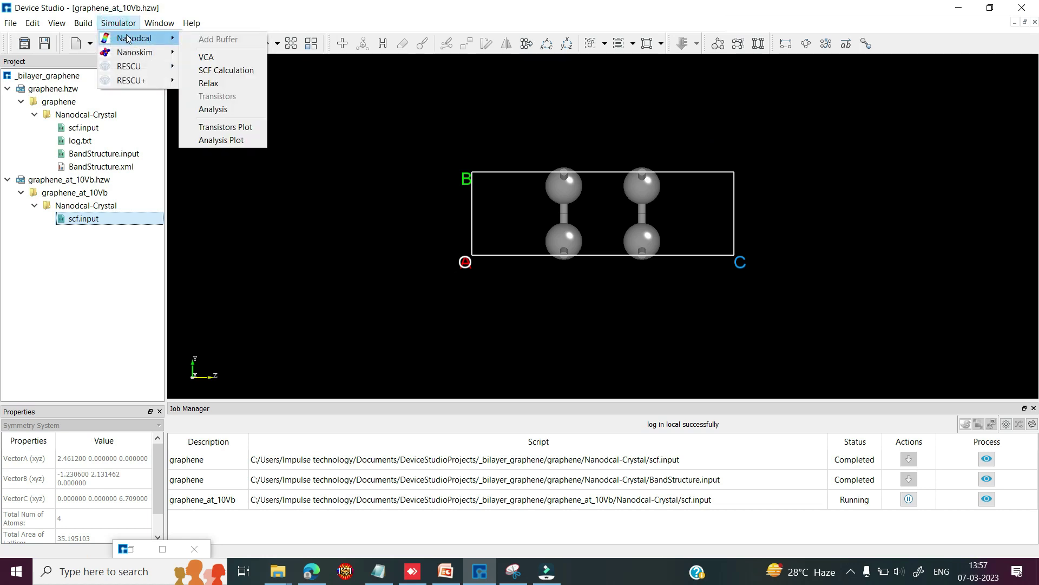
Step: Add BandStructure in the Analysis setup and generate the graphene_at_10Vb band-structure input
click(210, 110)
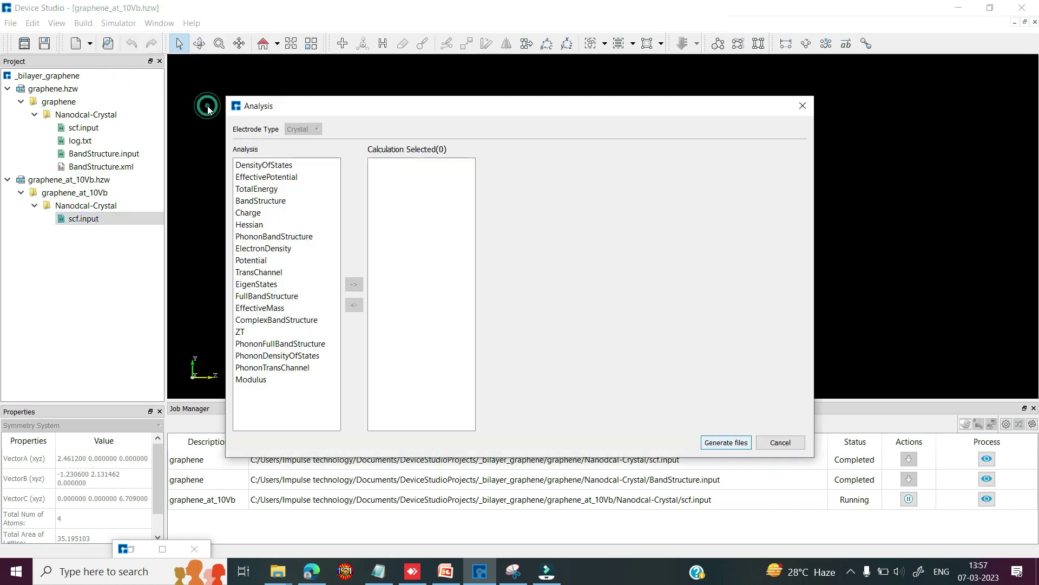
double_click(281, 204)
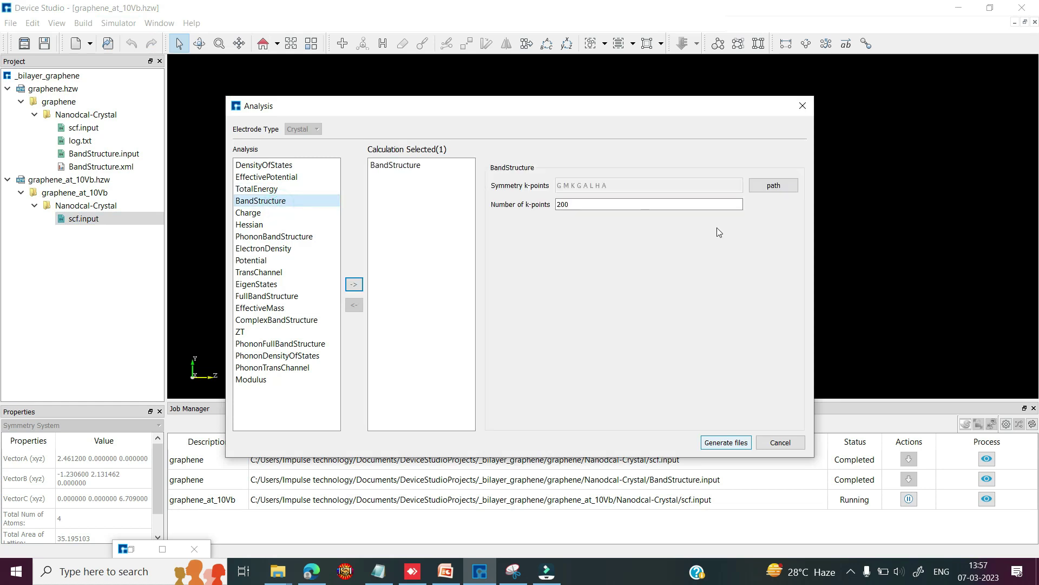
click(724, 443)
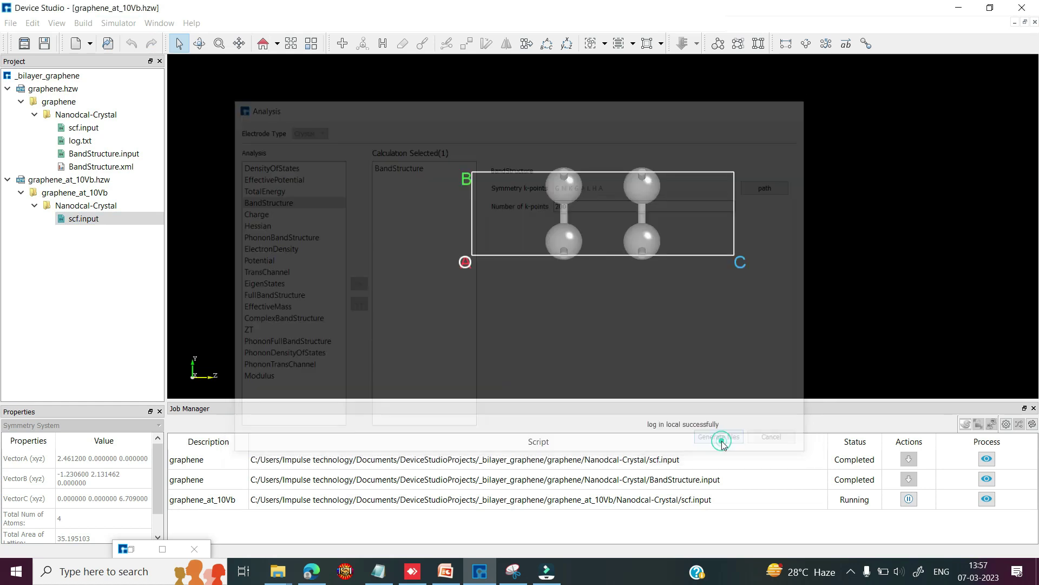
Step: Run the new 10Vb BandStructure.input locally, queued behind its SCF job
click(86, 233)
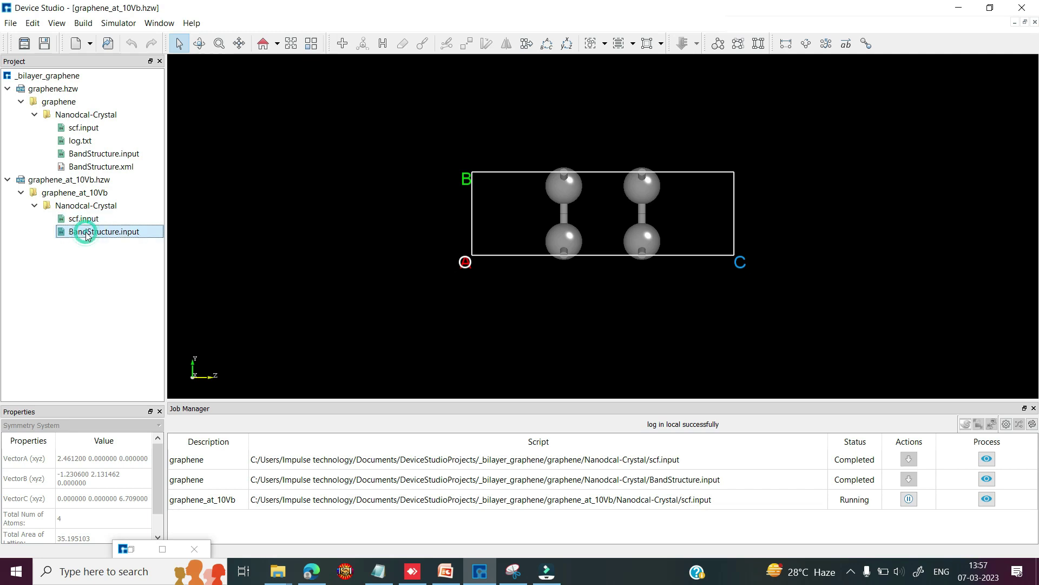
right_click(85, 231)
right_click(143, 232)
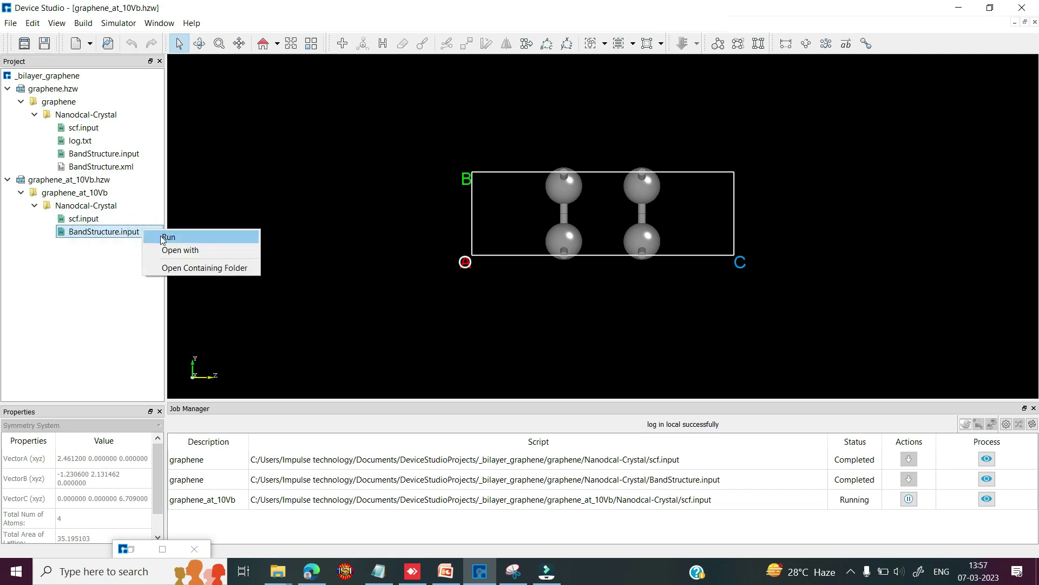
click(165, 236)
click(640, 421)
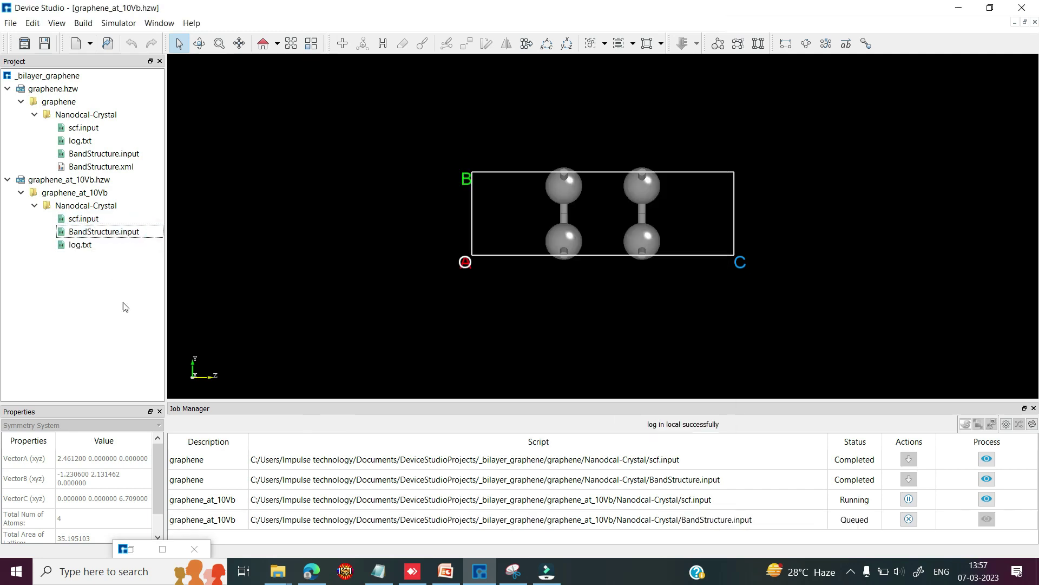
click(83, 182)
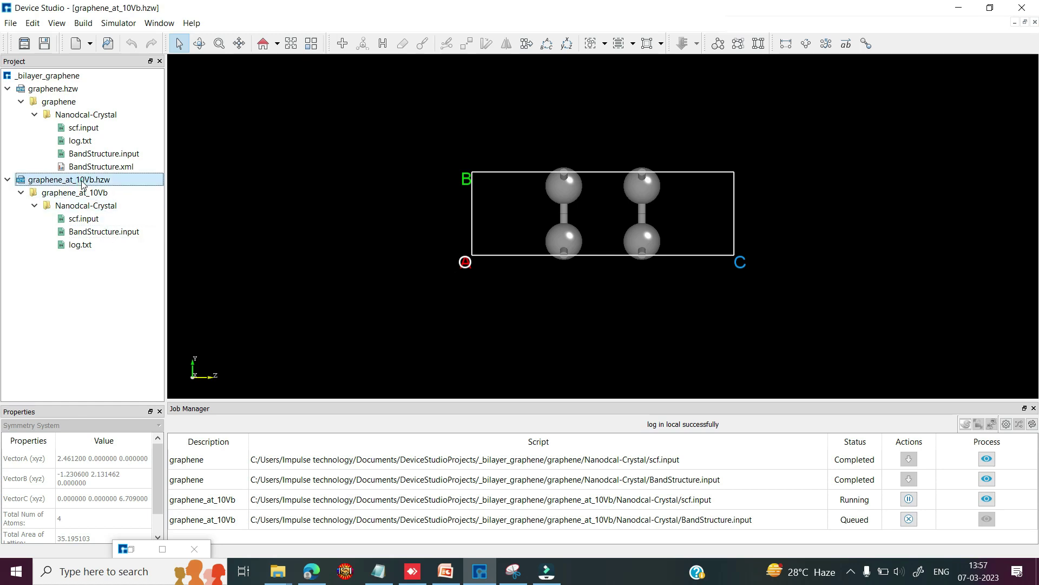
Step: Make graphene_at_20Vb active and generate its SCF input: 300 K, 80 Hartree, 25×25×9 k-points
click(109, 301)
click(82, 258)
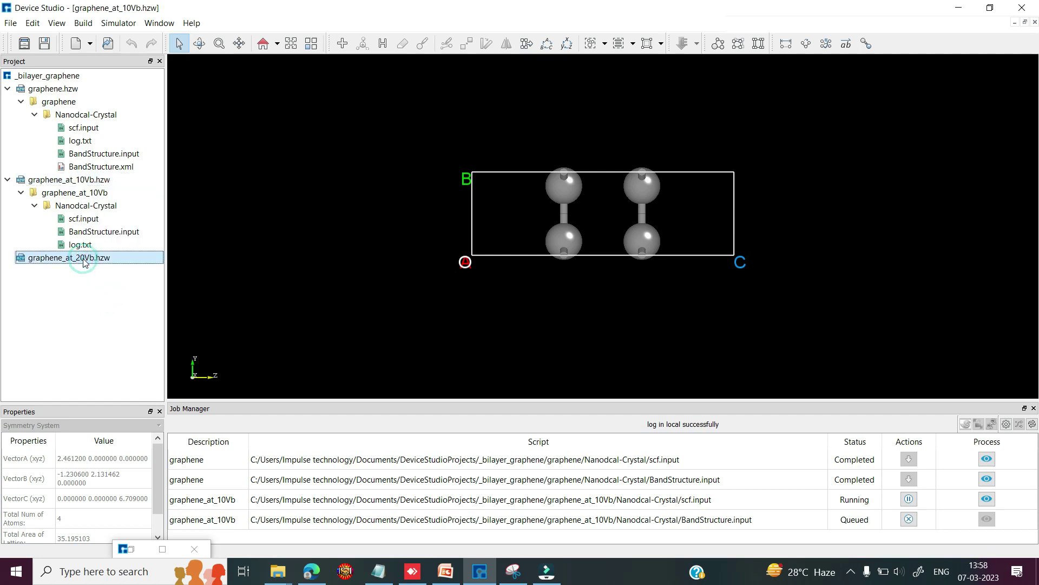
click(82, 259)
click(119, 23)
mouse_move(132, 42)
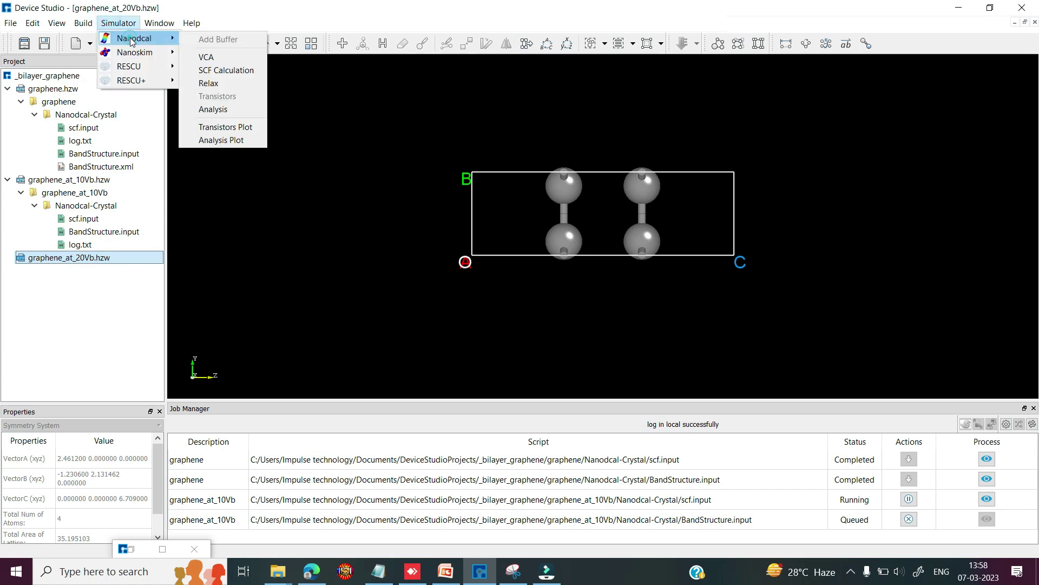
click(209, 70)
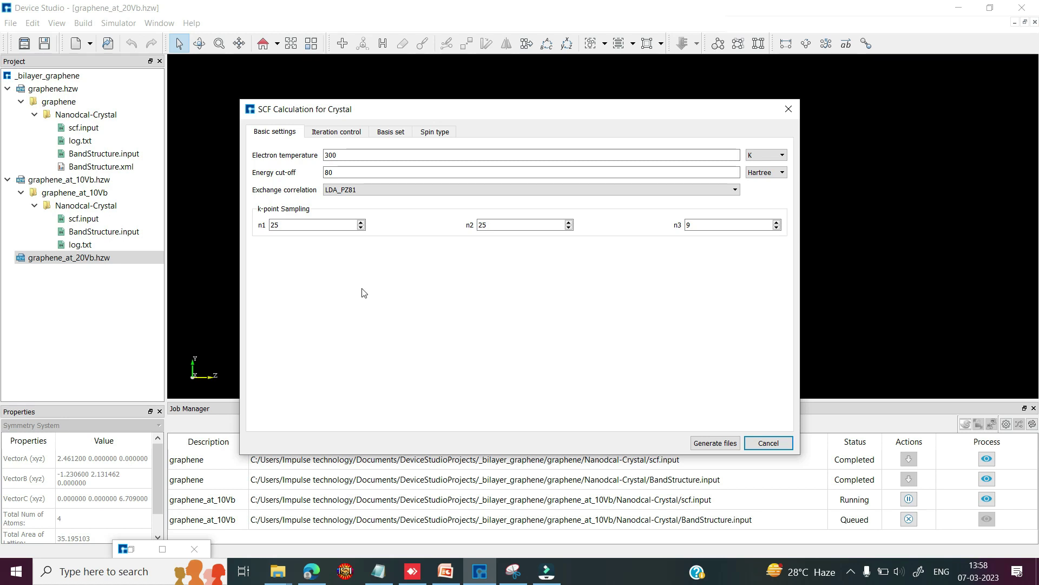
click(713, 444)
click(75, 299)
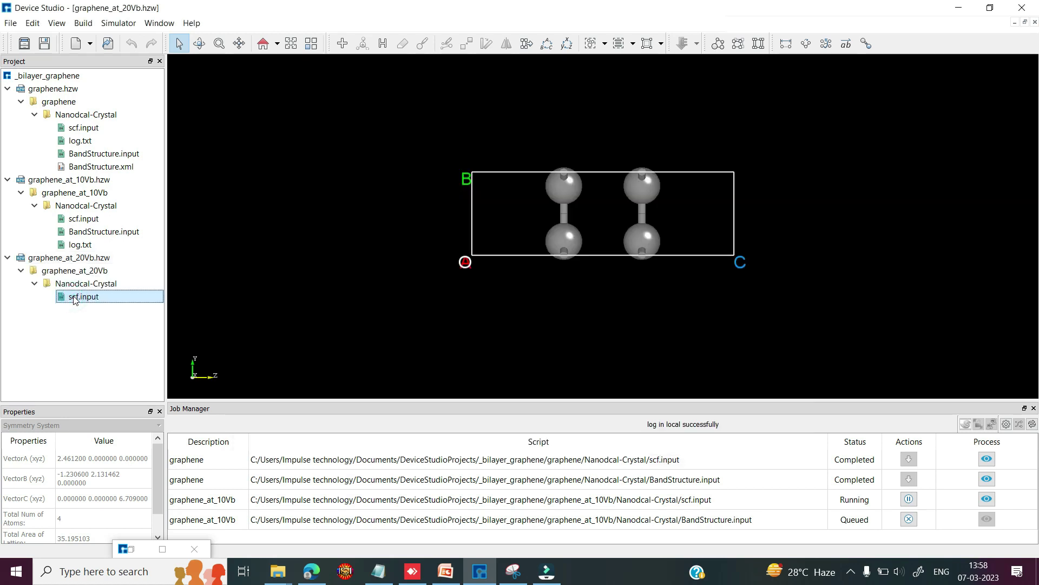
Step: Paste the gate lines (left gate 20, right gate 0) after the iteration settings in the 20Vb scf.input and save
right_click(75, 299)
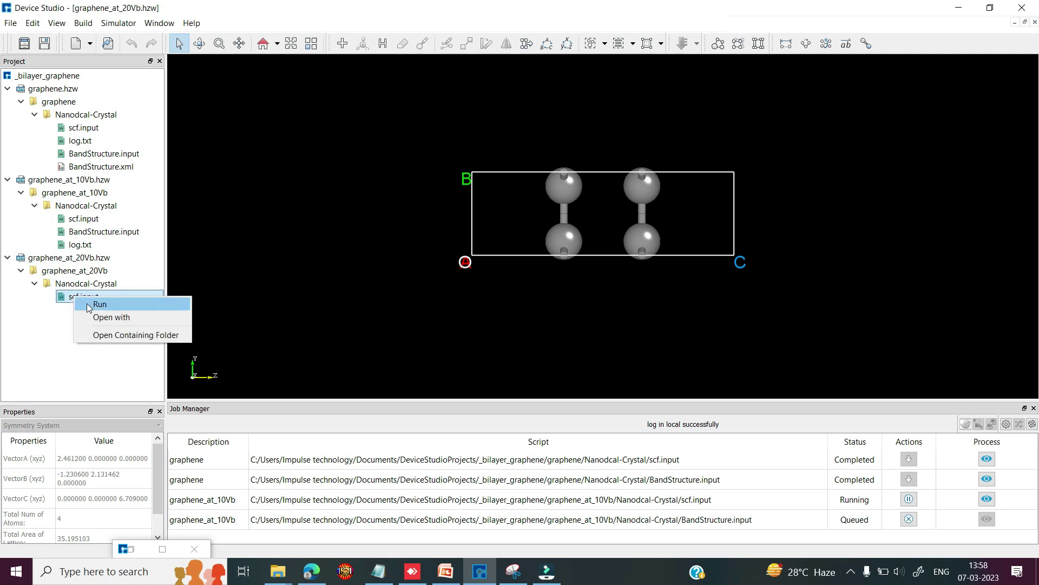
click(109, 317)
scroll(704, 245, down, 2)
drag(704, 246, 700, 271)
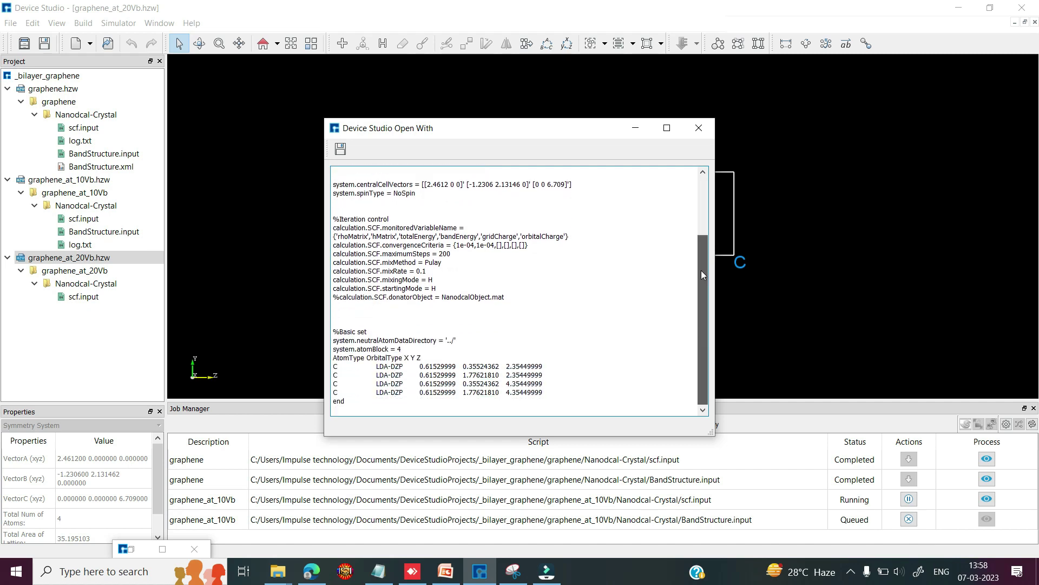
click(334, 313)
text(system.numberOfGates =2 system.typeOfGate1 ='left' system.voltageOfGate1 = [20] system.typeOfGate2 ='right' system.voltageOfGate2 = [0] system.objectOfNoGate =C:/Users/Impulse technology/Documents/DeviceStudioProjects/bilayer_graphene/graphene_1/Nanodcal-Crystal/NanodcalObject.mat)
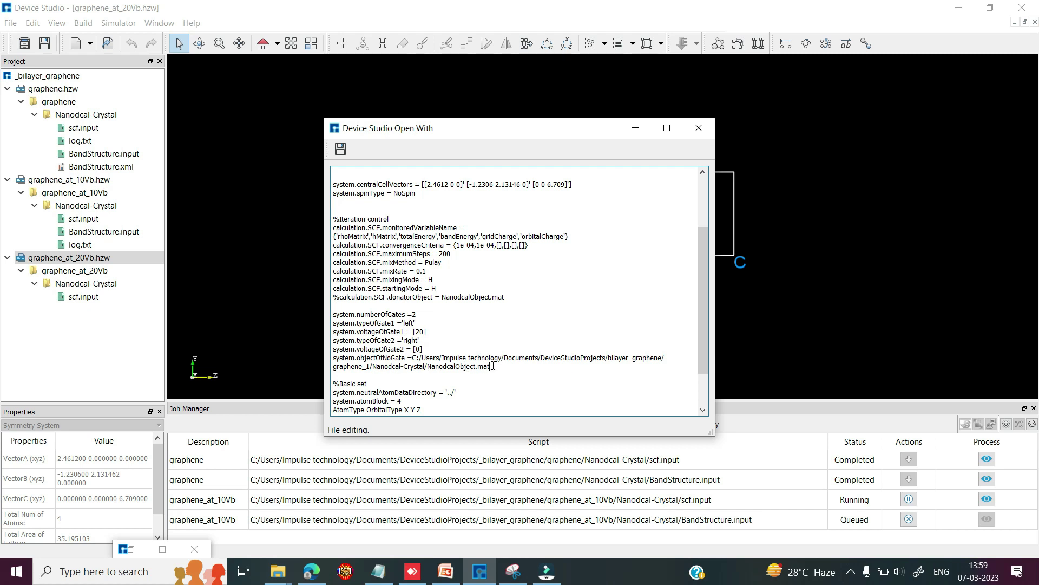
click(340, 149)
click(87, 300)
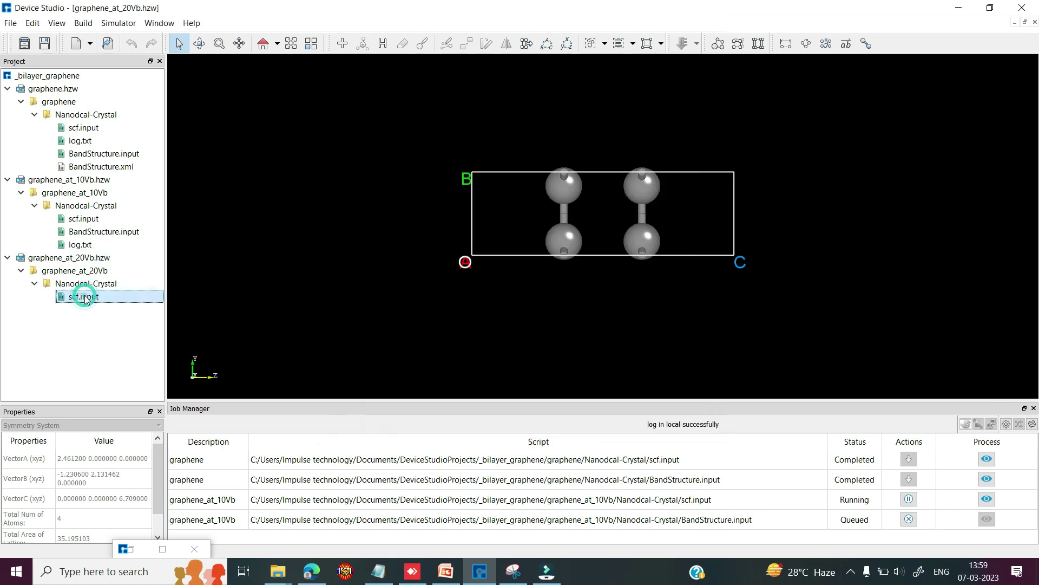
Step: Queue the graphene_at_20Vb SCF job to run
right_click(87, 299)
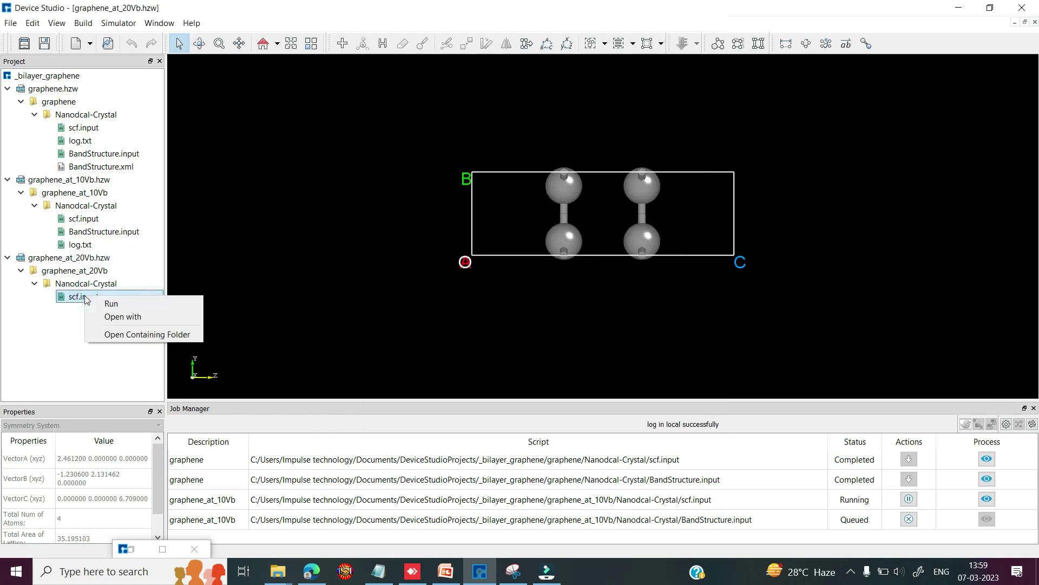
click(105, 304)
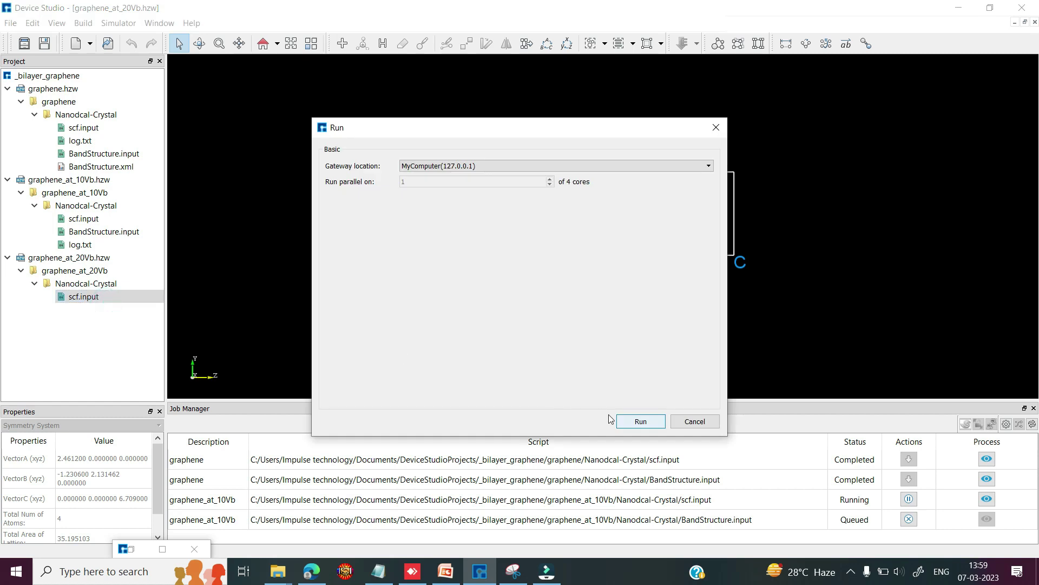
click(641, 421)
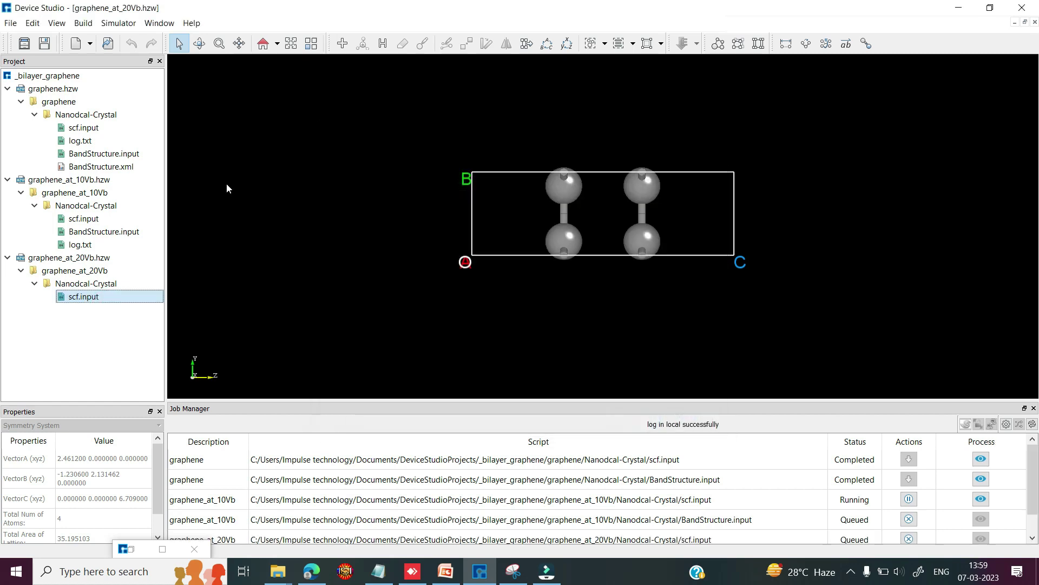
Step: Generate the 200-k-point BandStructure.input for graphene_at_20Vb and run it
click(118, 23)
mouse_move(132, 42)
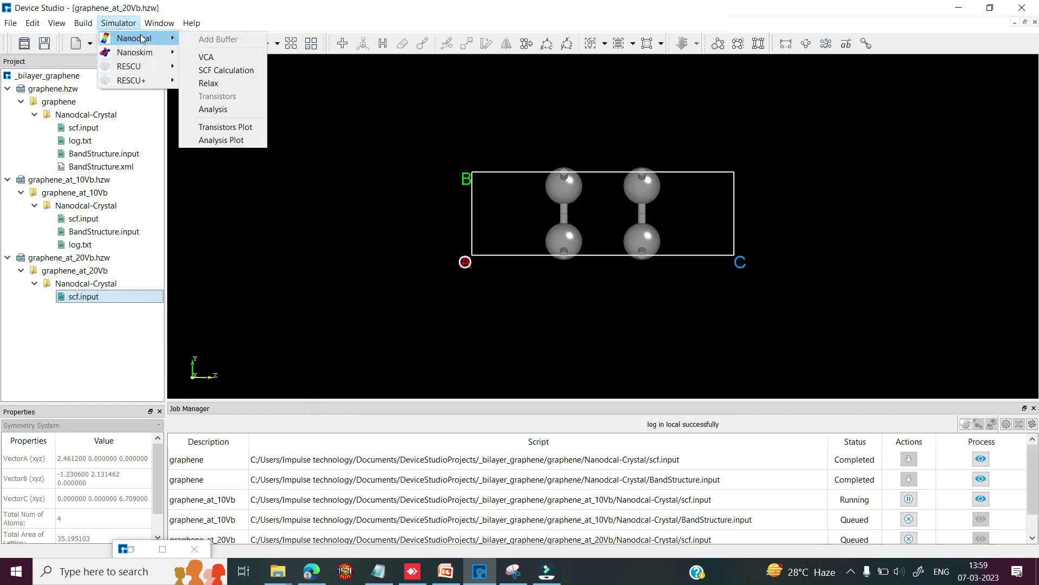
click(209, 111)
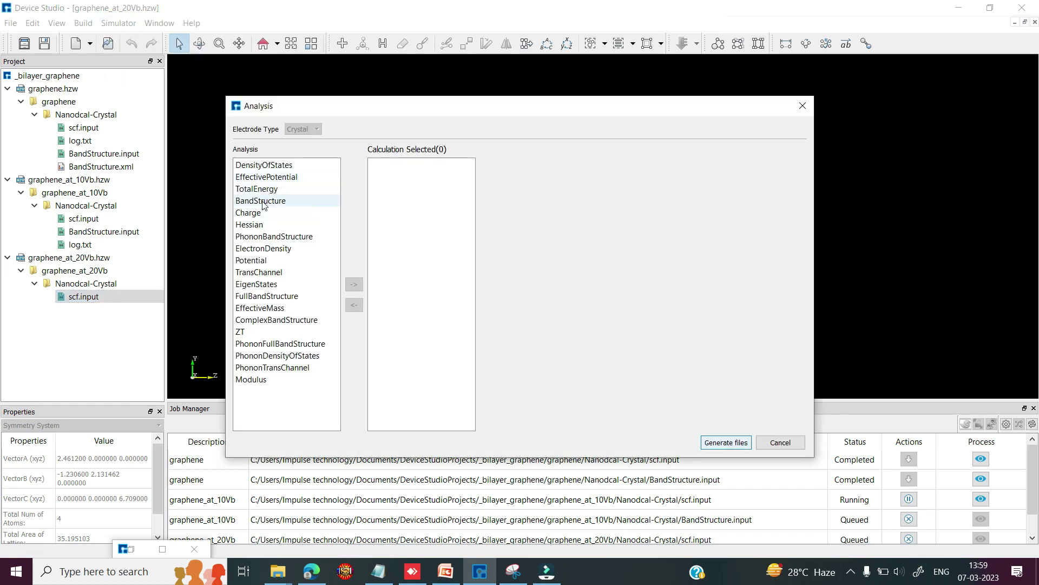
double_click(273, 201)
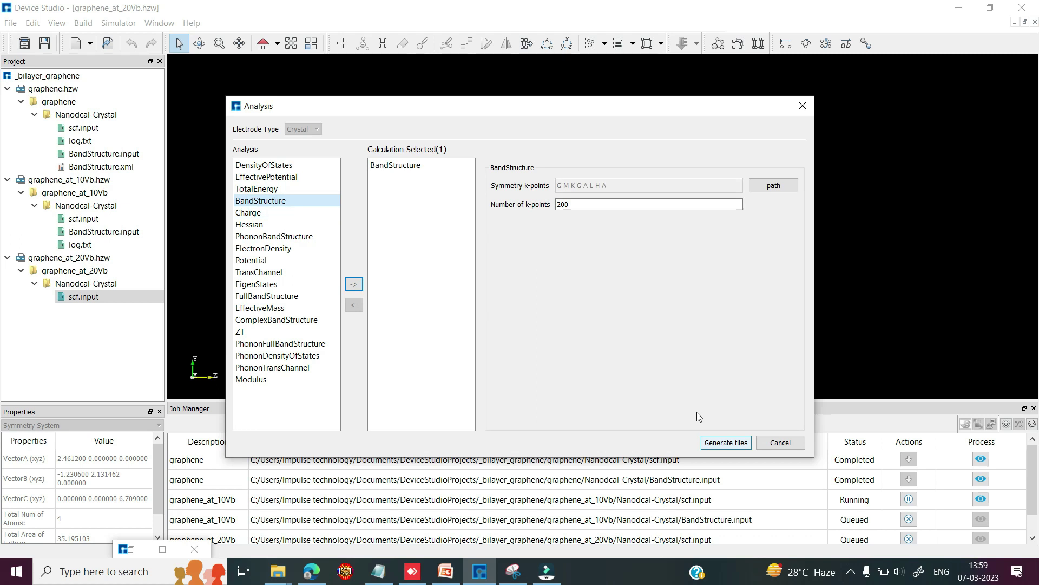
click(710, 441)
click(89, 311)
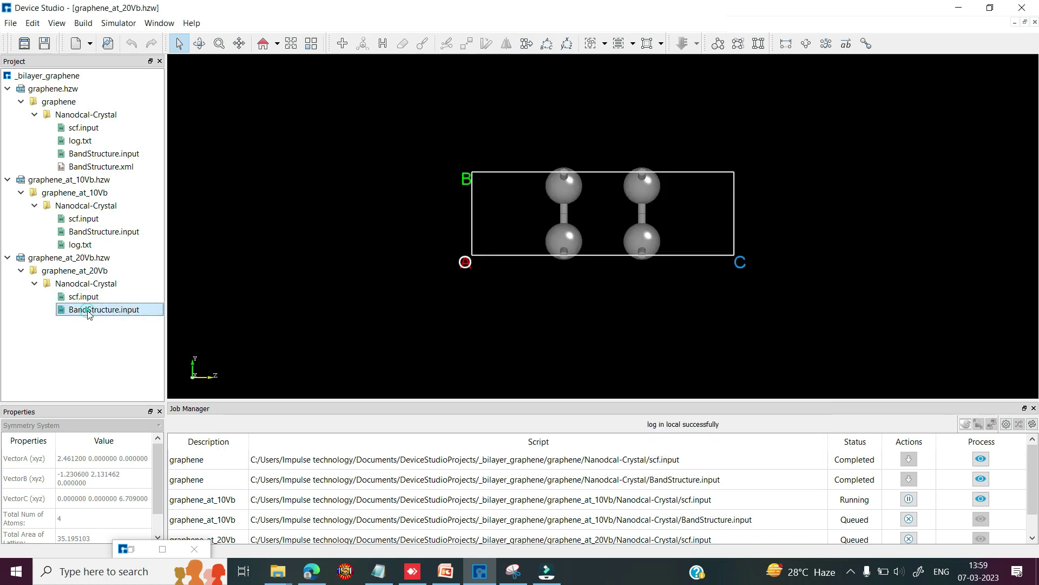
right_click(90, 313)
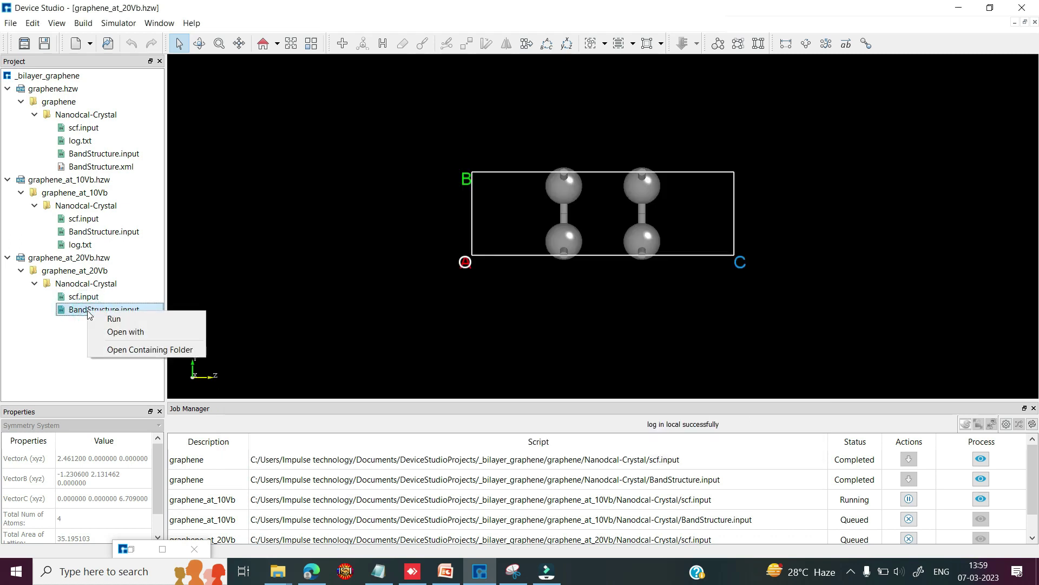
click(114, 318)
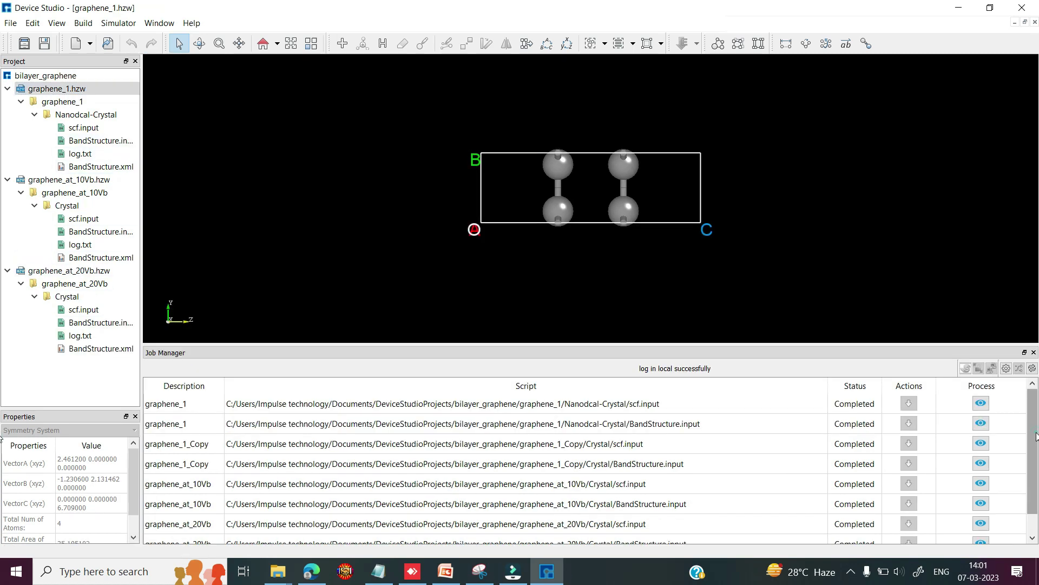
scroll(1035, 477, down, 2)
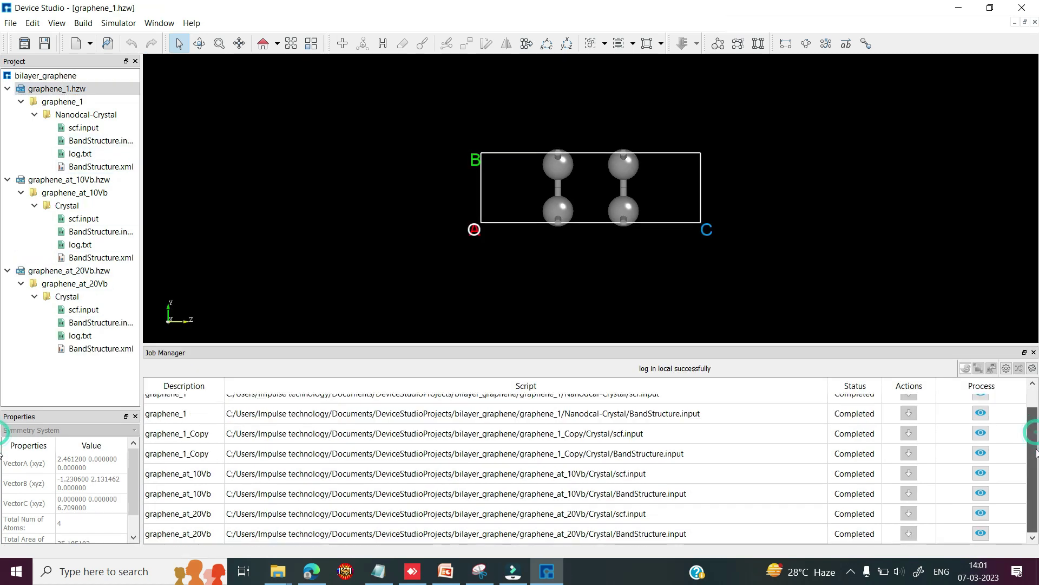
scroll(1035, 465, up, 2)
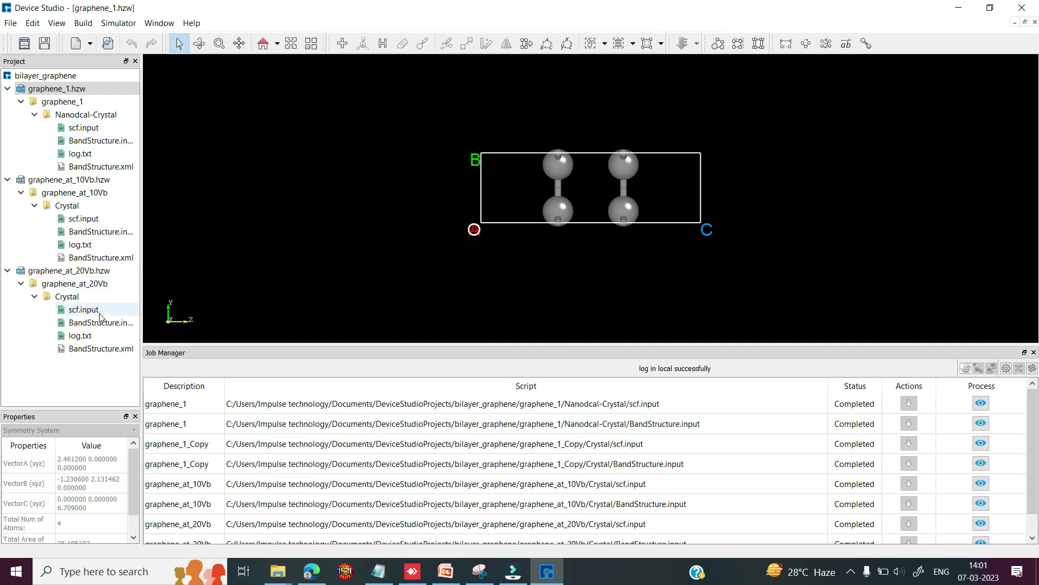
right_click(92, 169)
click(131, 173)
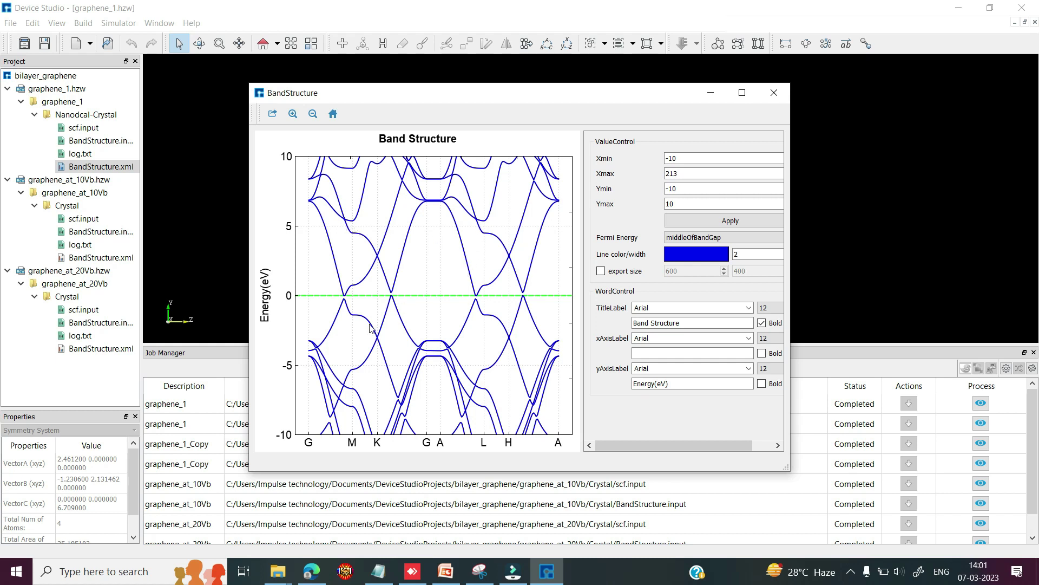
click(115, 258)
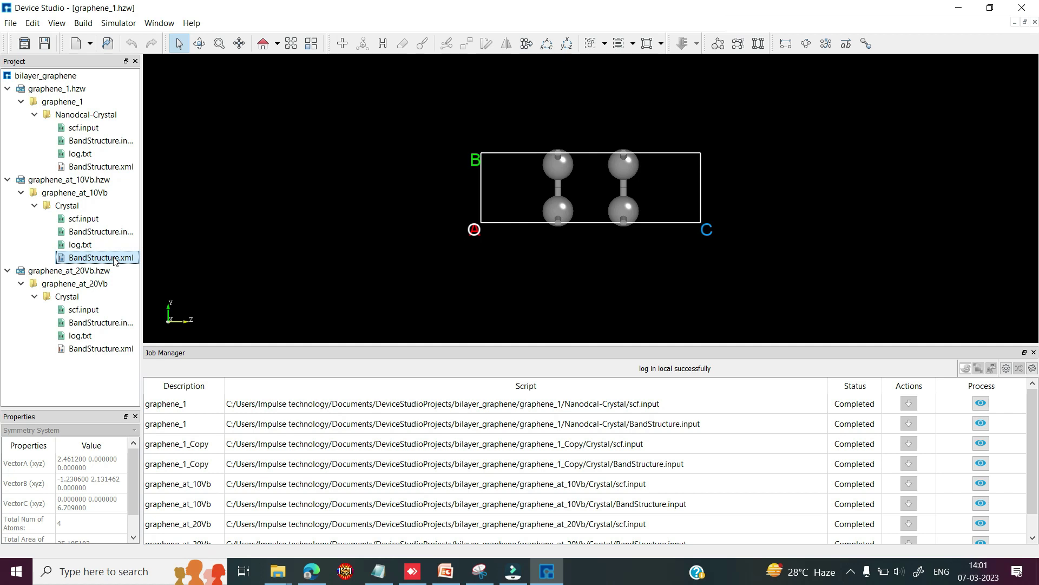
Step: Show View on the 10Vb BandStructure.xml, then on the 20Vb BandStructure.xml
right_click(116, 260)
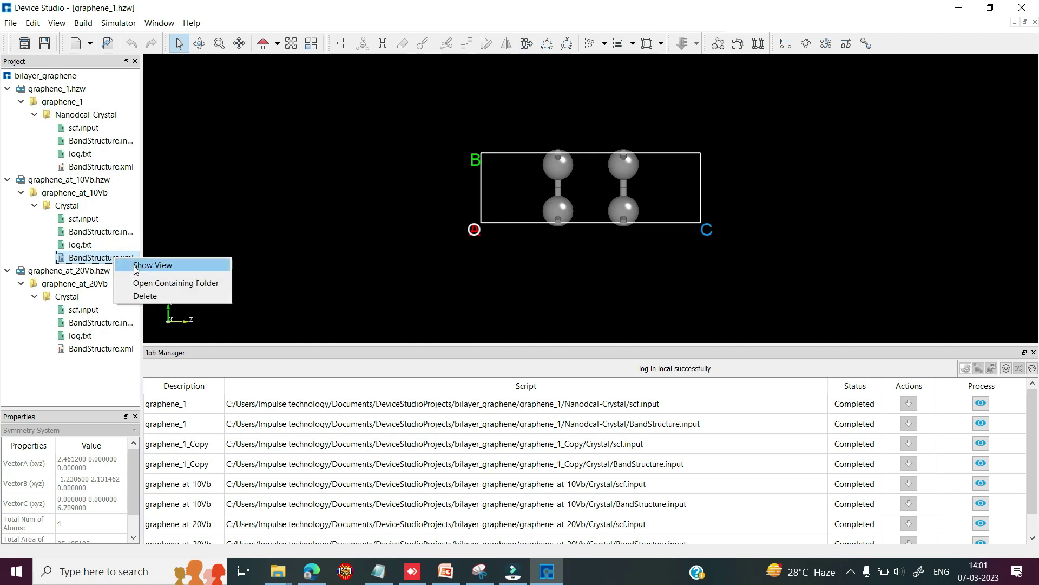
click(136, 266)
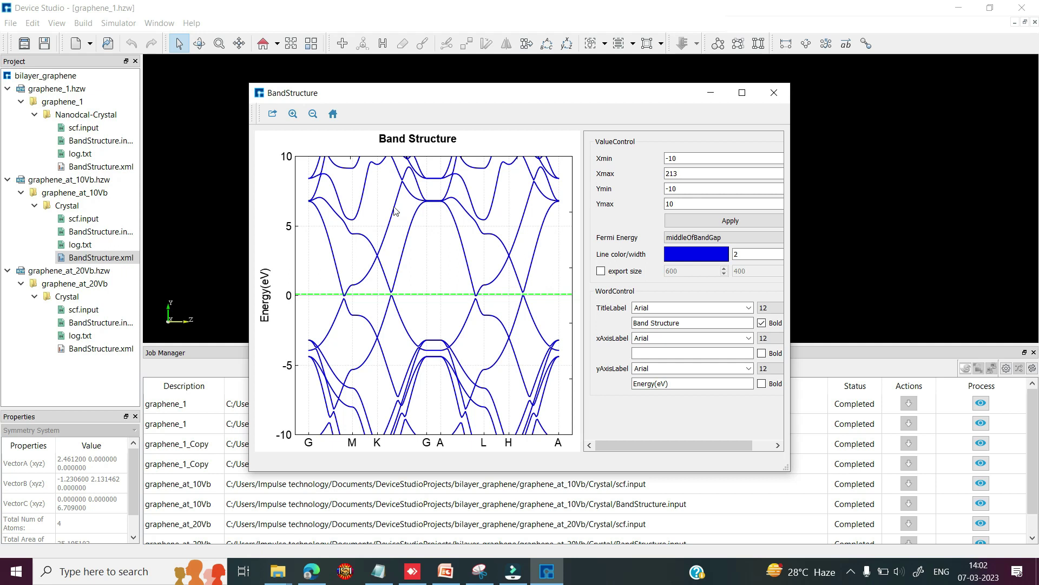
click(97, 349)
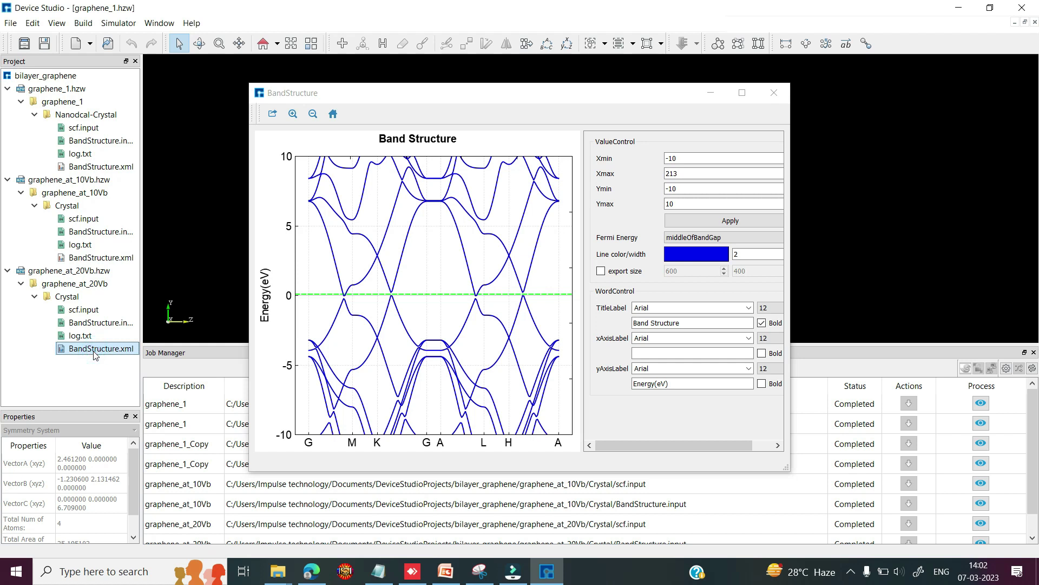
right_click(95, 353)
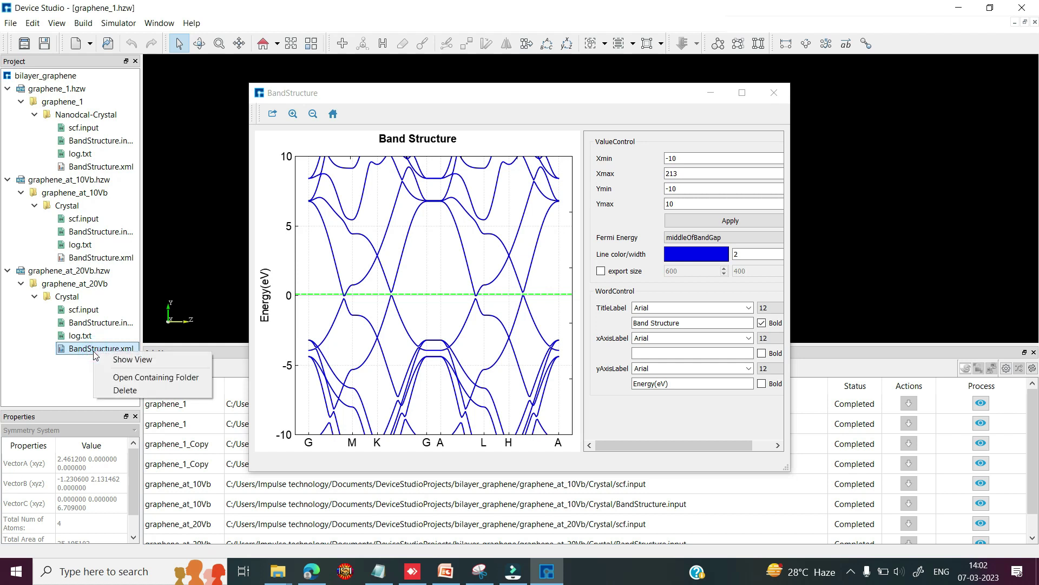
click(123, 360)
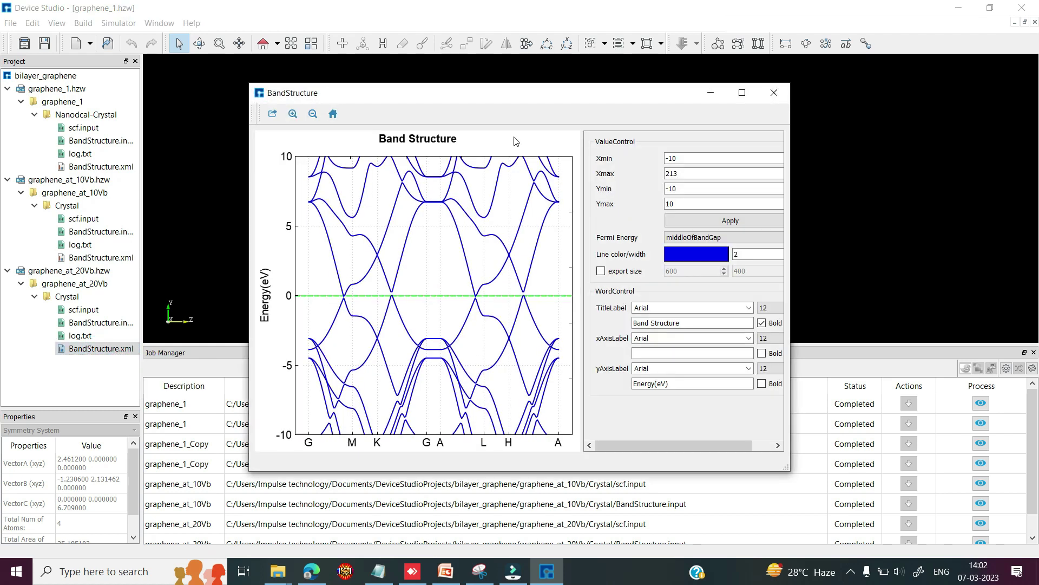